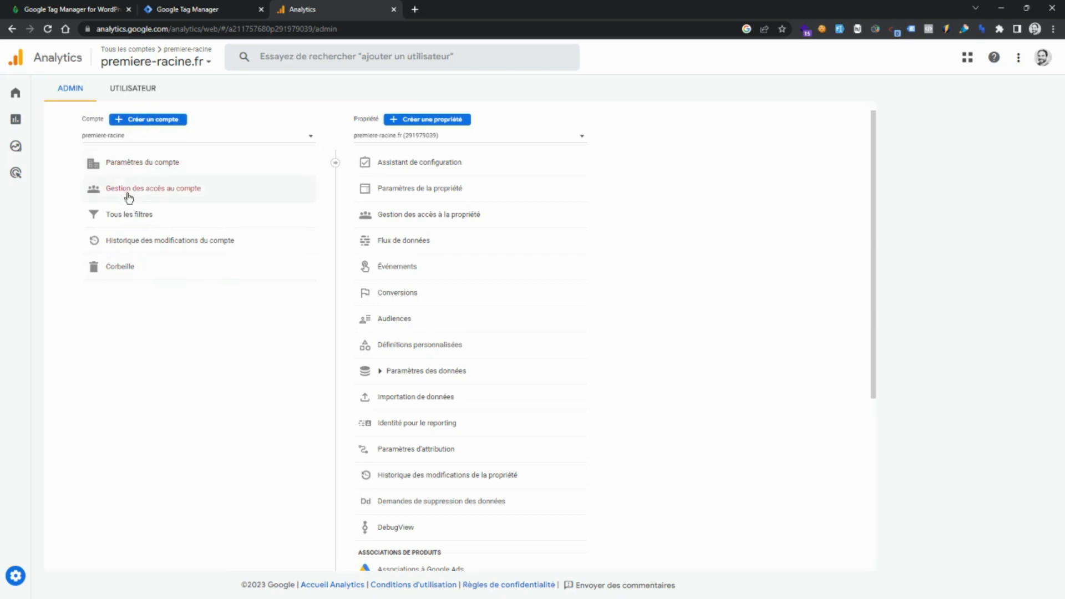
{"action": "left_click", "coordinate": [152, 194]}
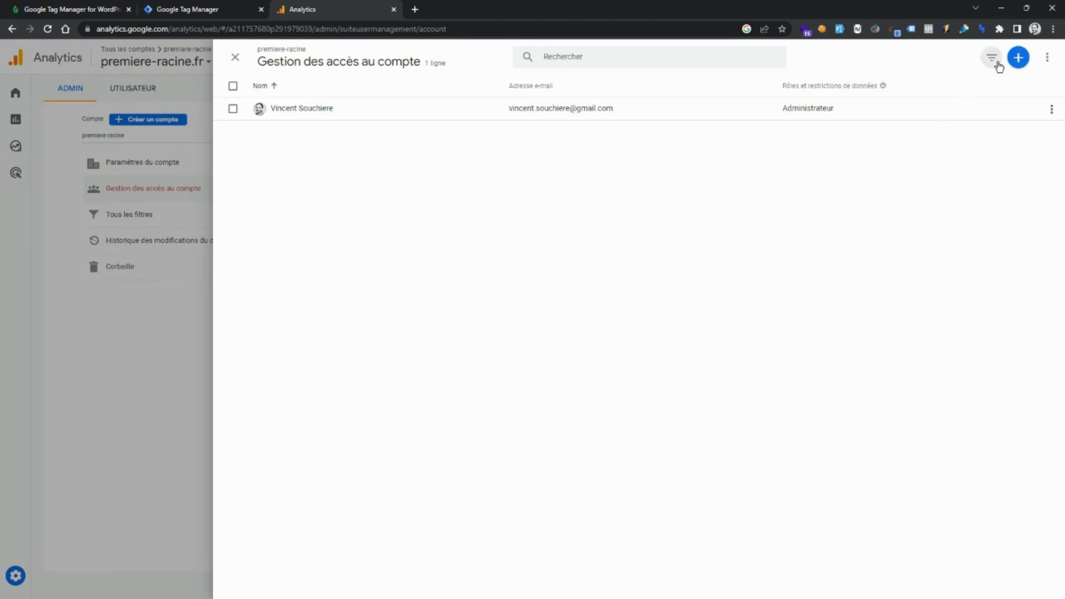
{"action": "left_click", "coordinate": [1017, 58]}
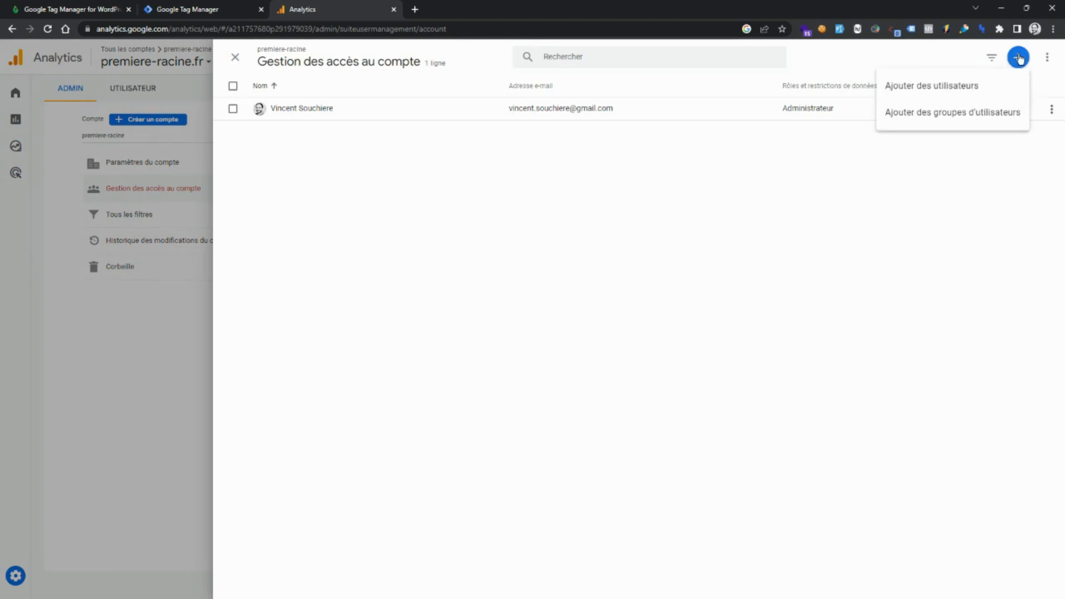
{"action": "left_click", "coordinate": [932, 86]}
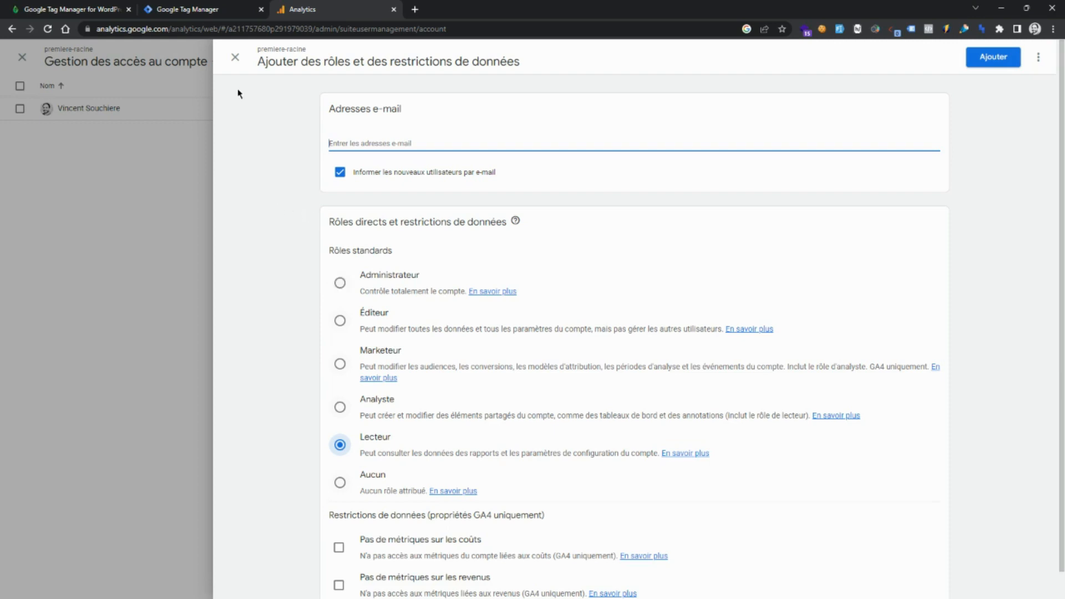
{"action": "left_click", "coordinate": [235, 58]}
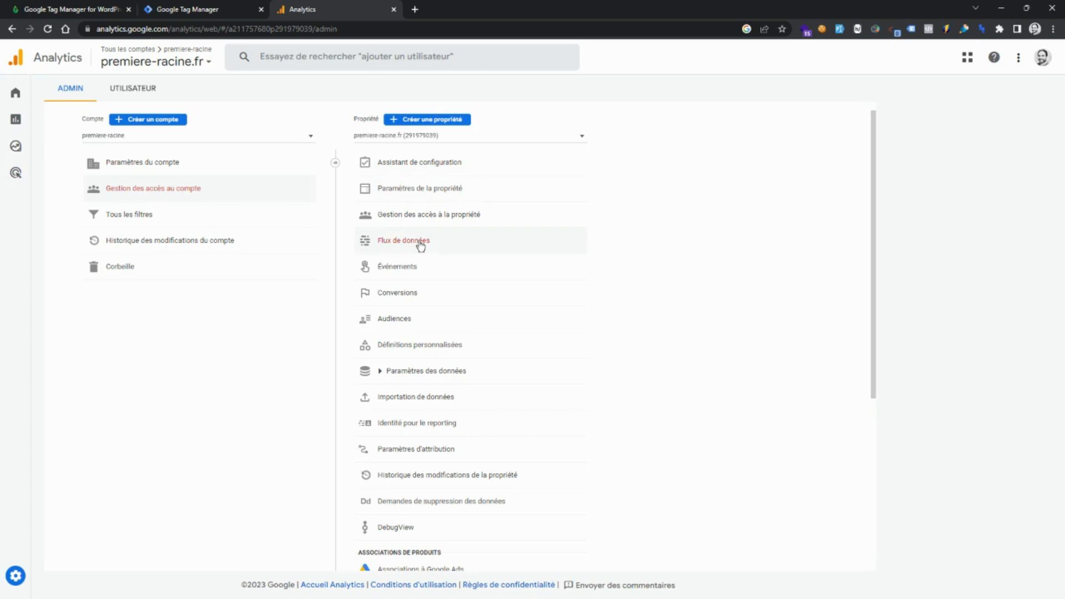
Start a new property named Mon site, set the reporting time zone country to France and open the currency choice.
{"action": "left_click", "coordinate": [411, 121]}
{"action": "left_click", "coordinate": [185, 294]}
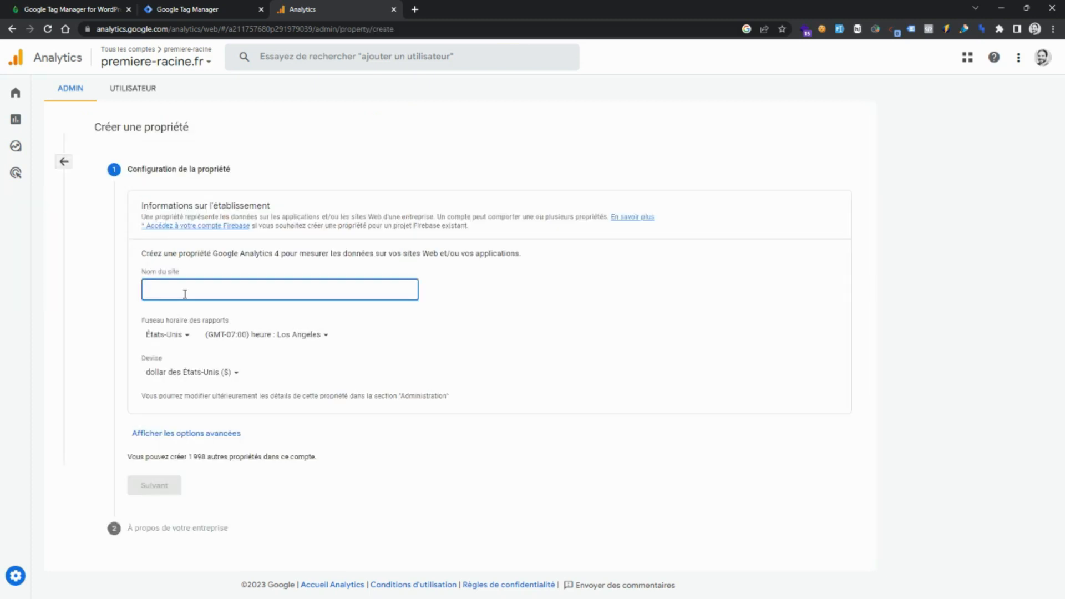
{"action": "type", "text": "Mon site"}
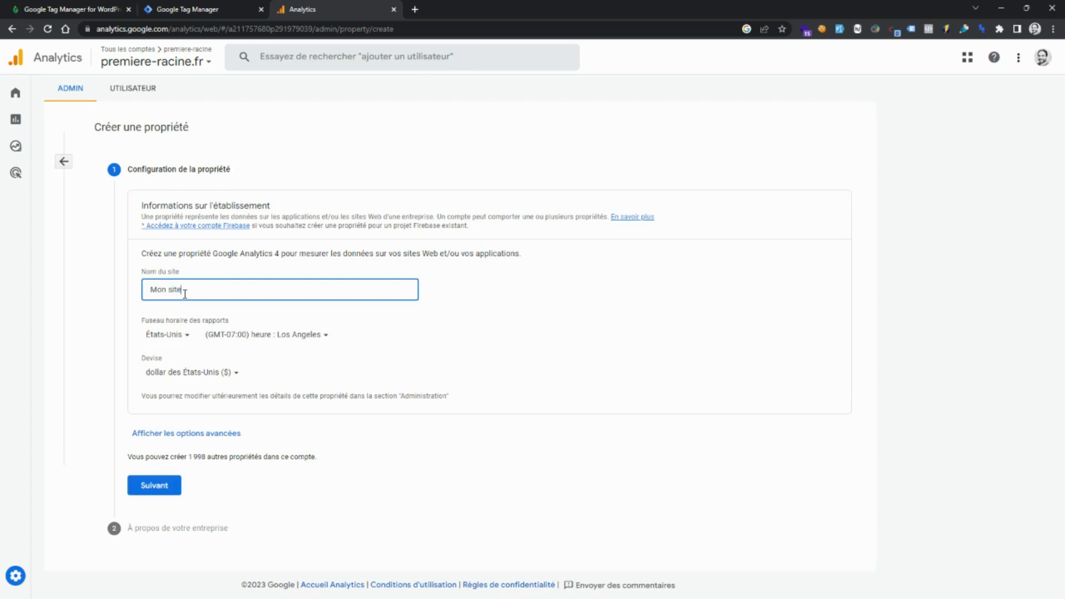
{"action": "left_click", "coordinate": [185, 336]}
{"action": "type", "text": "fran"}
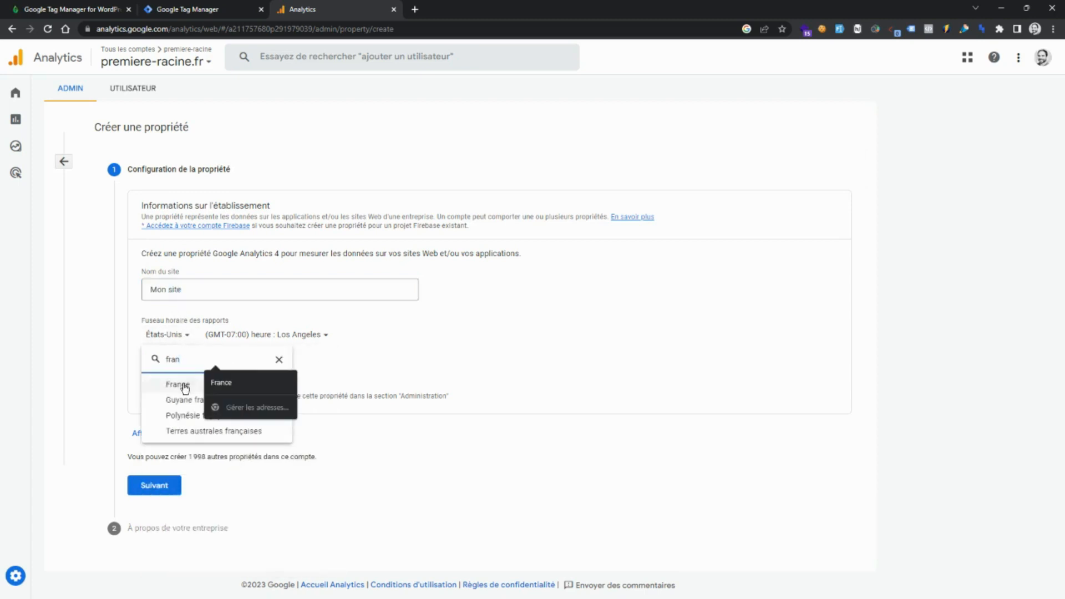
{"action": "left_click", "coordinate": [183, 388]}
{"action": "left_click", "coordinate": [183, 373]}
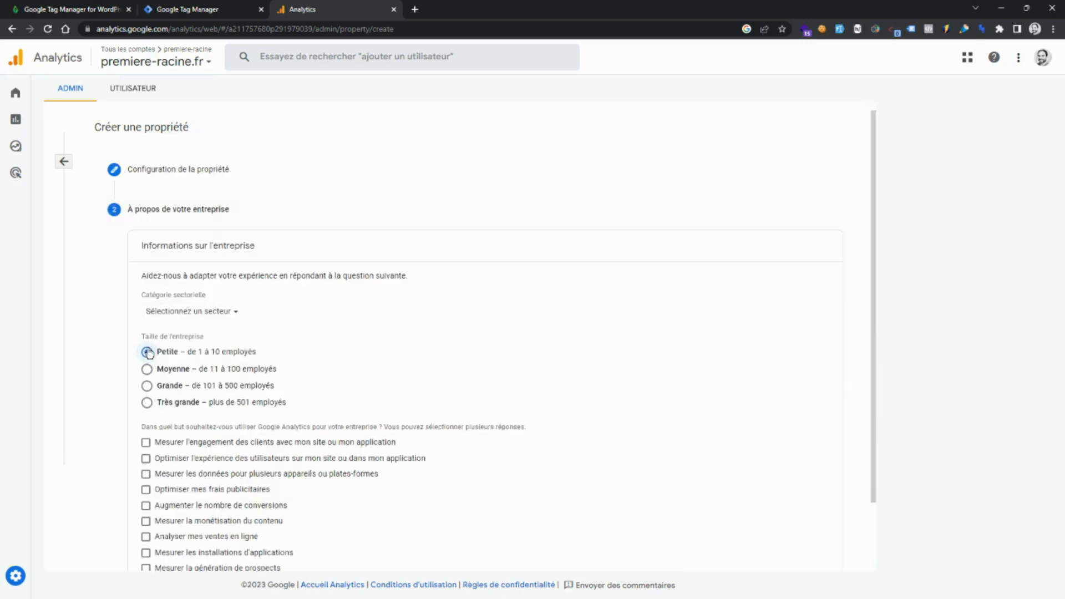
Set the business size to Petite (1 to 10 employees) and pick a usage objective to finish creating the property.
{"action": "left_click", "coordinate": [147, 352]}
{"action": "scroll", "coordinate": [321, 427], "scroll_direction": "down", "scroll_amount": 2}
{"action": "left_click", "coordinate": [151, 549]}
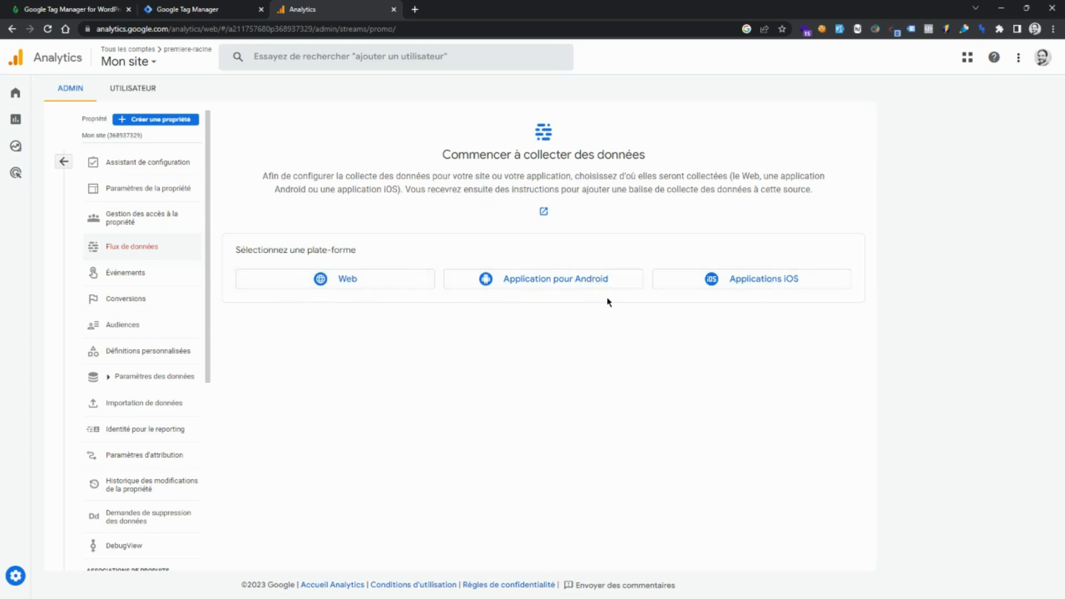
Choose the Web platform for data collection and enter monsiteweb.com as the site URL.
{"action": "left_click", "coordinate": [372, 281]}
{"action": "left_click", "coordinate": [416, 153]}
{"action": "type", "text": "m"}
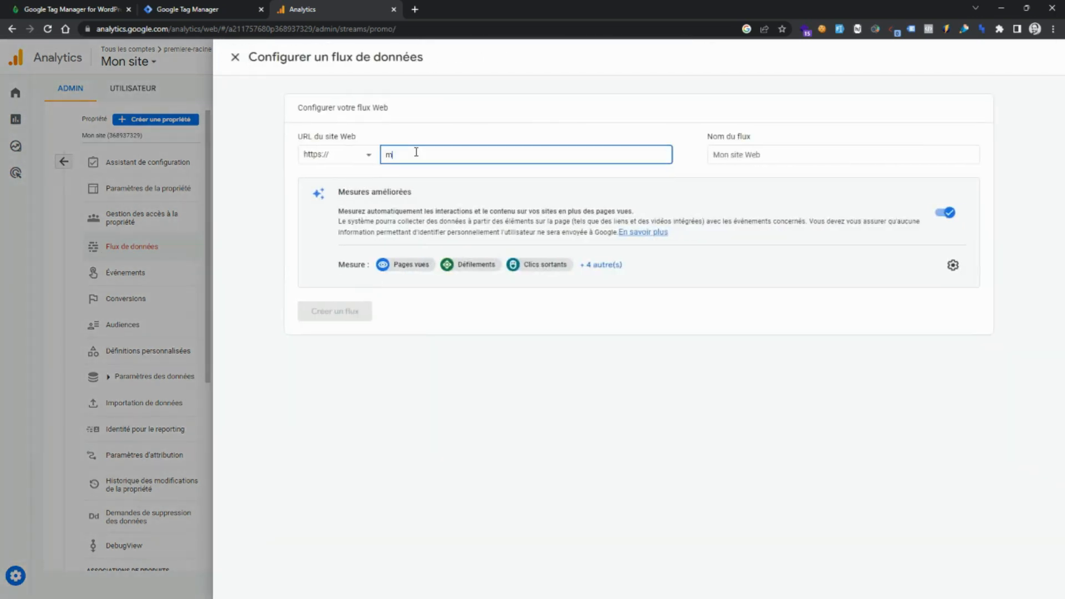
{"action": "type", "text": "onsiteweb.com"}
Name the stream Mon site web and create the web data stream.
{"action": "left_click", "coordinate": [747, 160]}
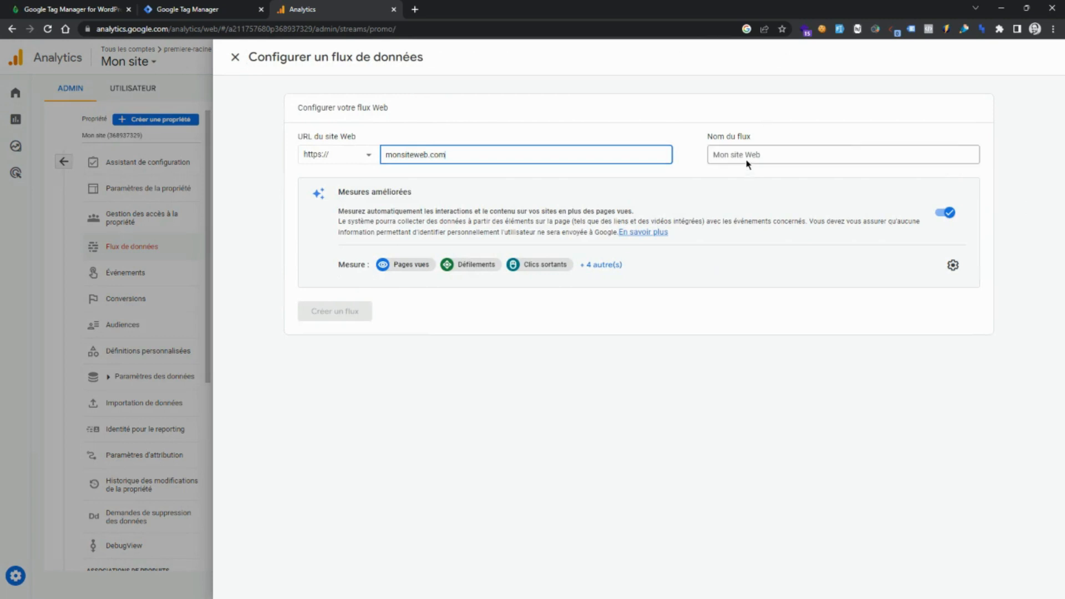
{"action": "type", "text": "Mo"}
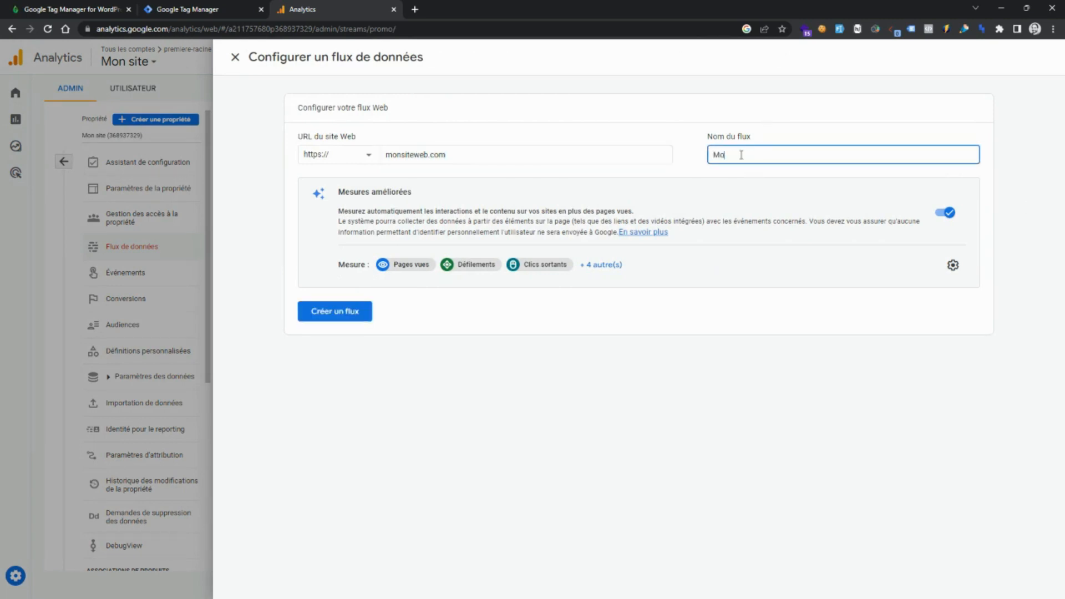
{"action": "type", "text": "n site web"}
{"action": "left_click", "coordinate": [575, 319]}
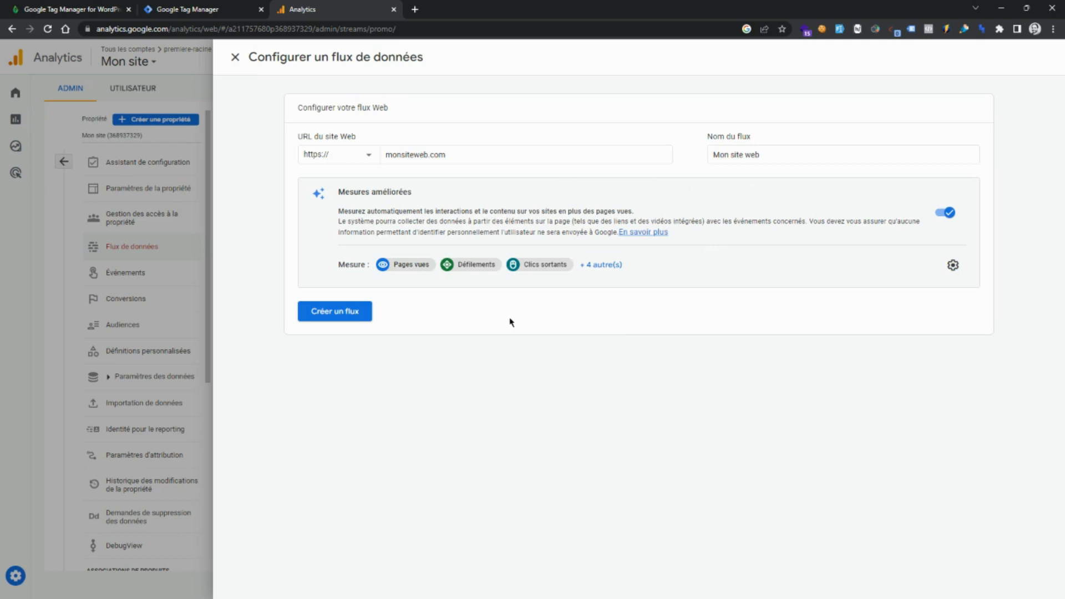
{"action": "left_click", "coordinate": [334, 312]}
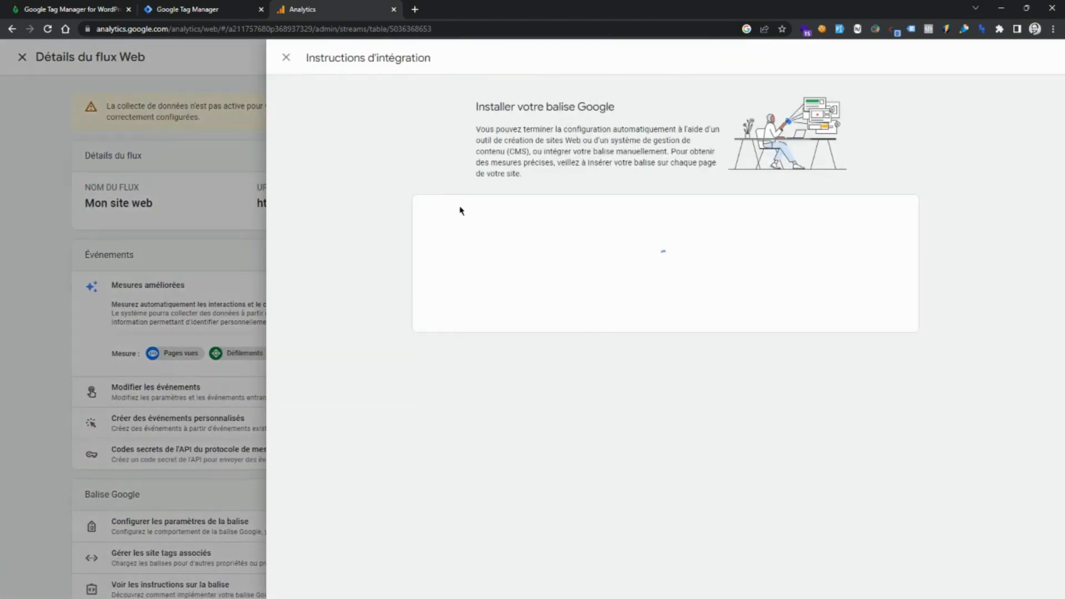
Close the integration instructions and select the stream's measurement ID to copy it.
{"action": "left_click", "coordinate": [287, 57]}
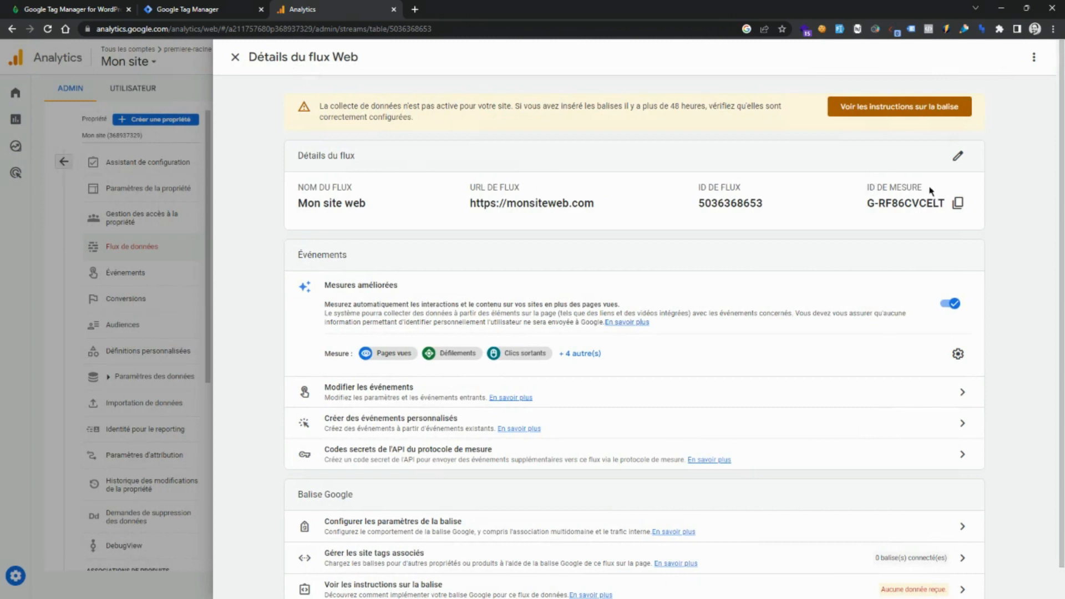
{"action": "left_click_drag", "start_coordinate": [867, 204], "coordinate": [943, 205]}
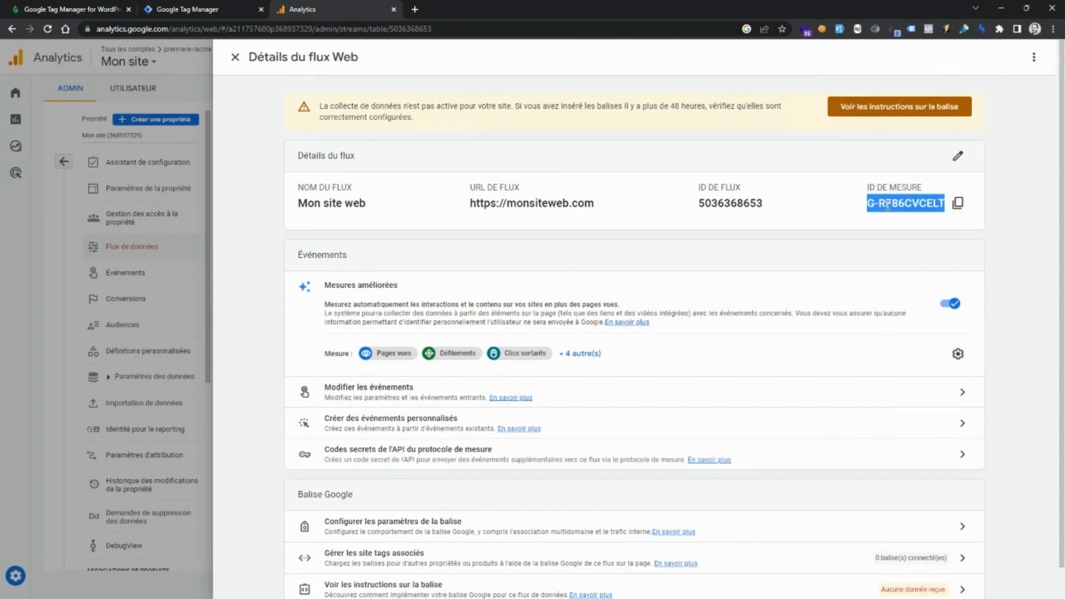
{"action": "left_click", "coordinate": [826, 204]}
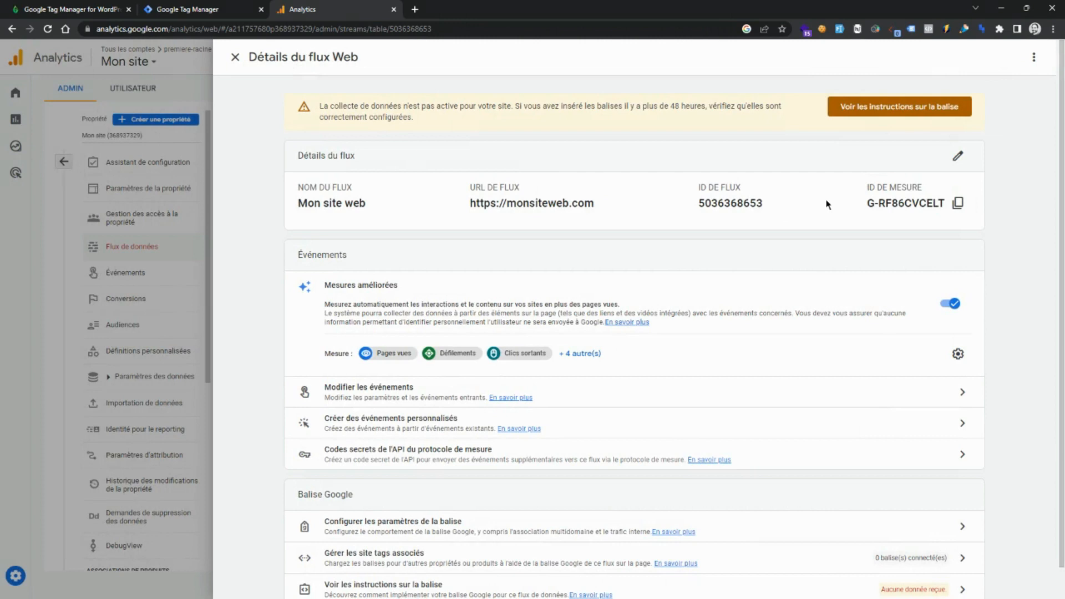
Open the Google tag settings and view its manual installation instructions.
{"action": "scroll", "coordinate": [704, 253], "scroll_direction": "down", "scroll_amount": 1}
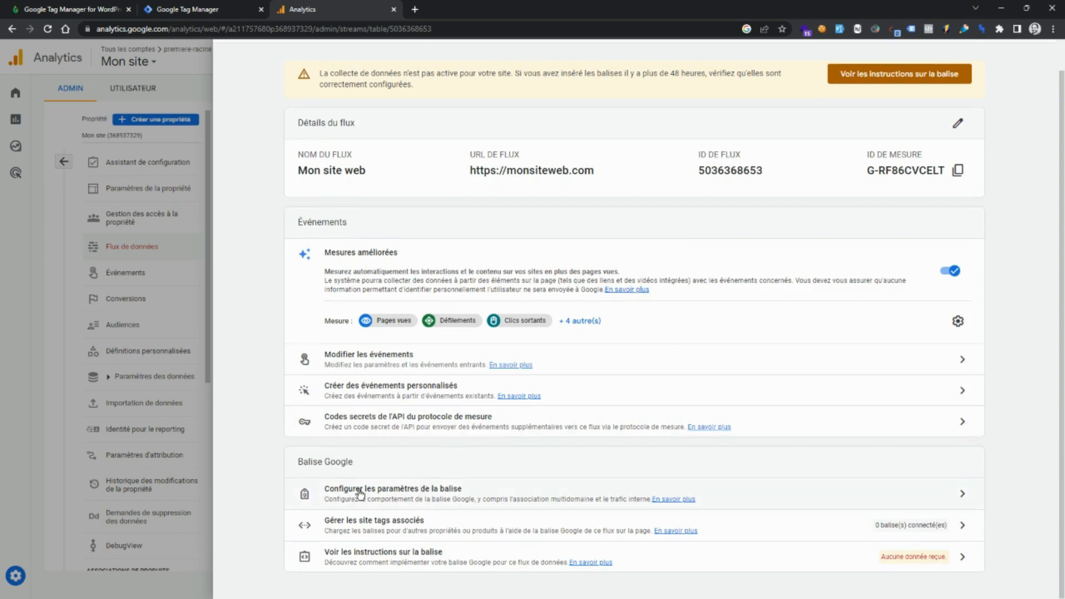
{"action": "left_click", "coordinate": [441, 500]}
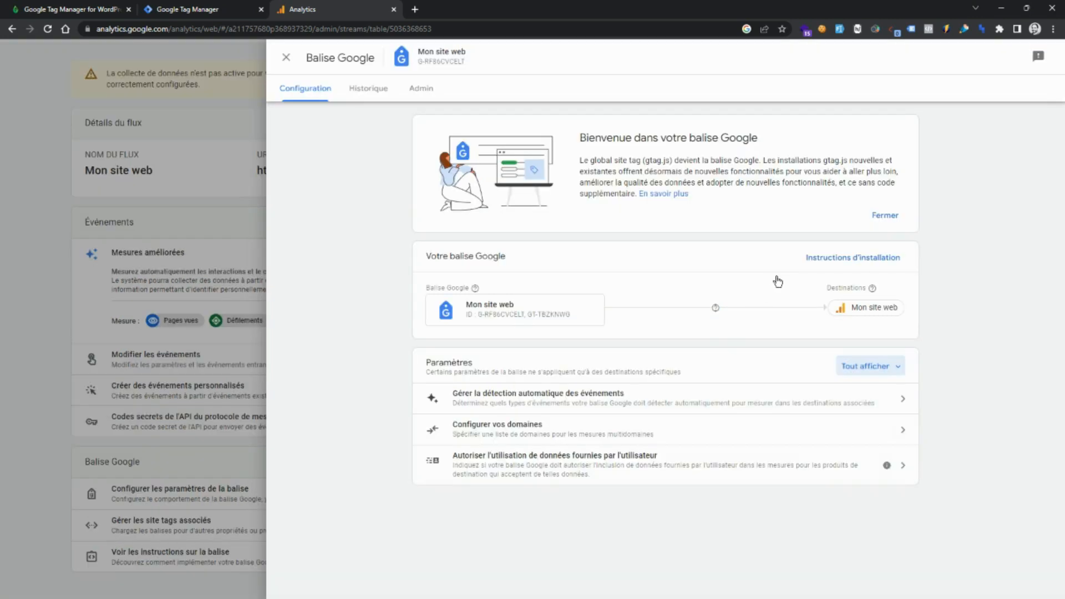
{"action": "left_click", "coordinate": [838, 260]}
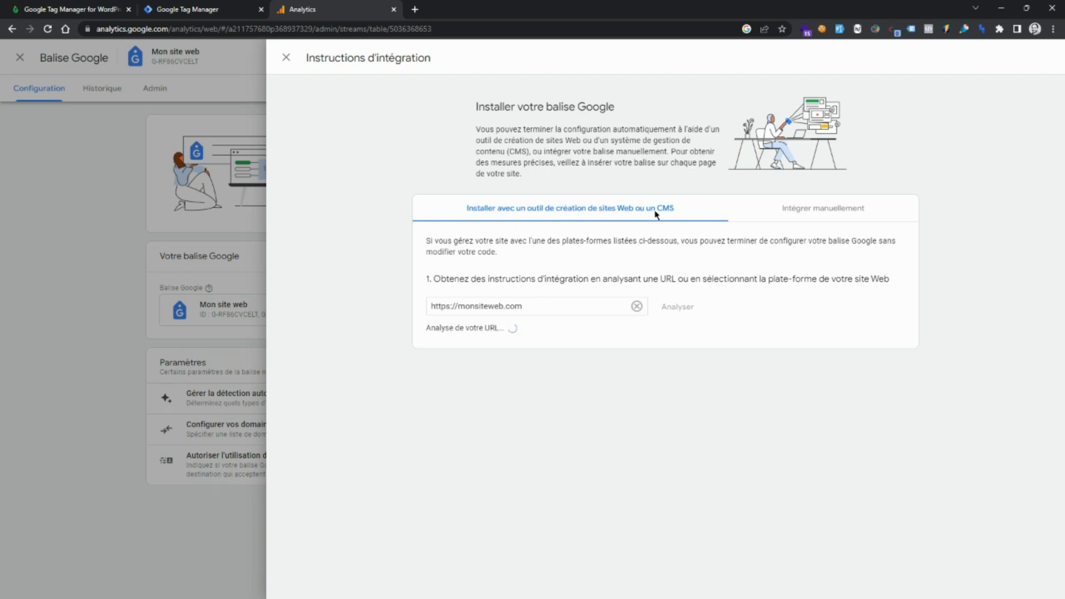
{"action": "left_click", "coordinate": [817, 212]}
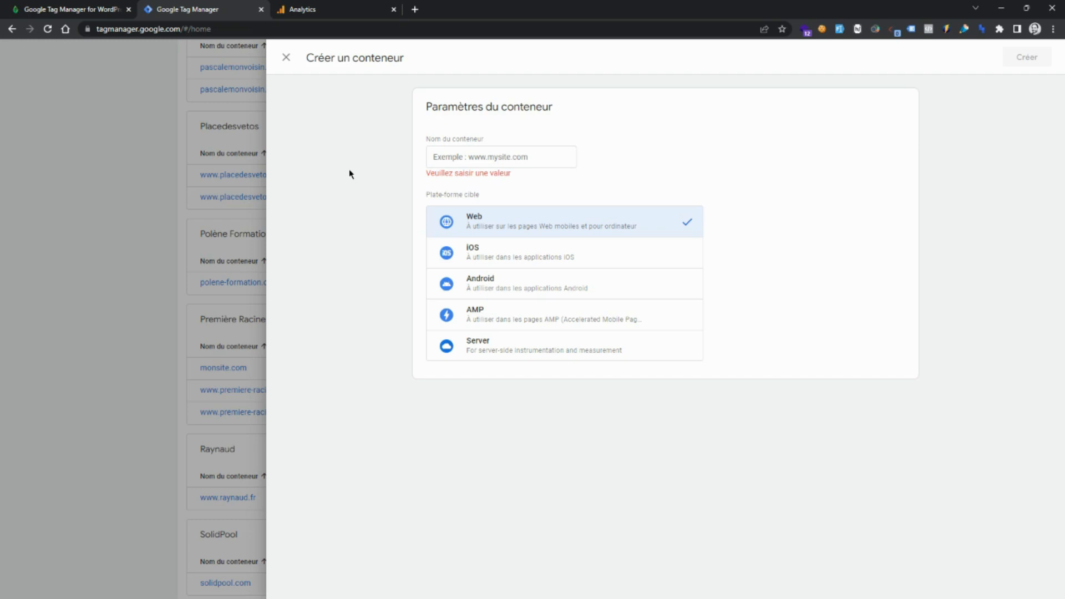
Create a new Web container in Tag Manager named monsitetest.com.
{"action": "left_click", "coordinate": [469, 155]}
{"action": "type", "text": "mo"}
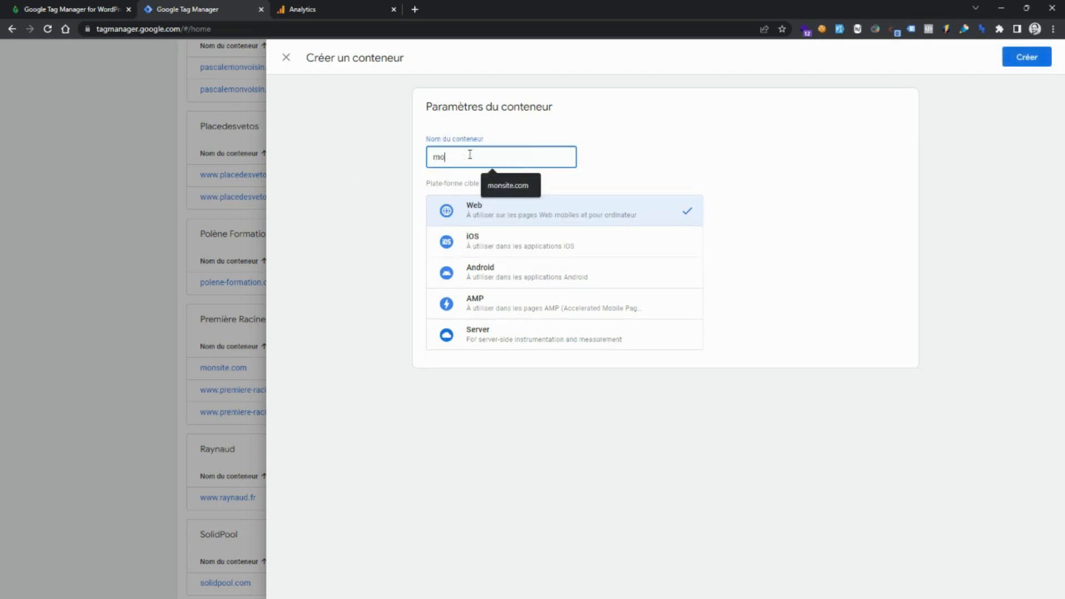
{"action": "type", "text": "nsitetest."}
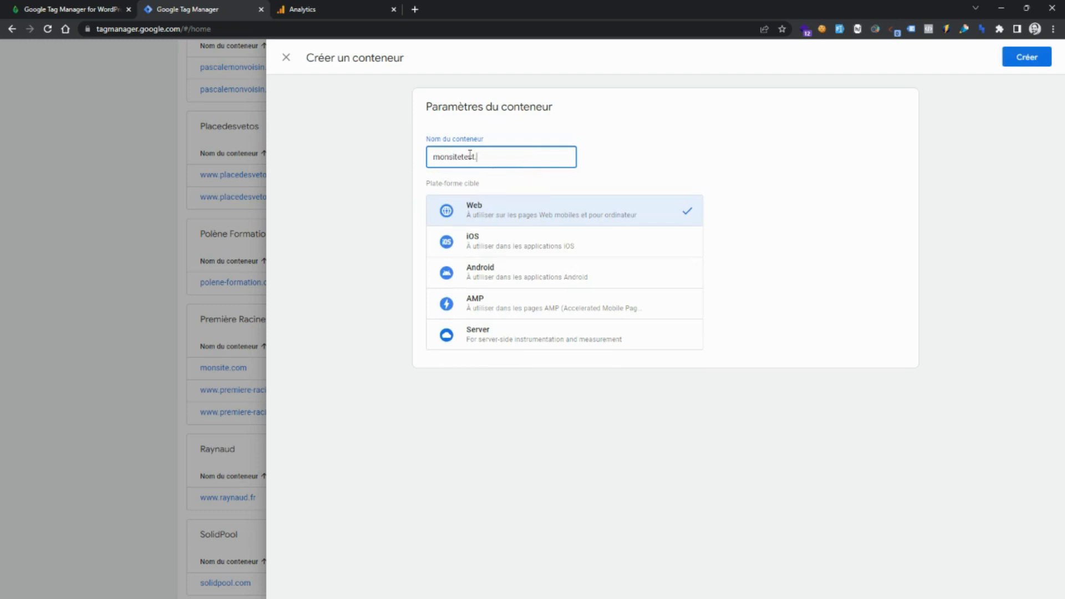
{"action": "type", "text": "com"}
{"action": "left_click", "coordinate": [1032, 63]}
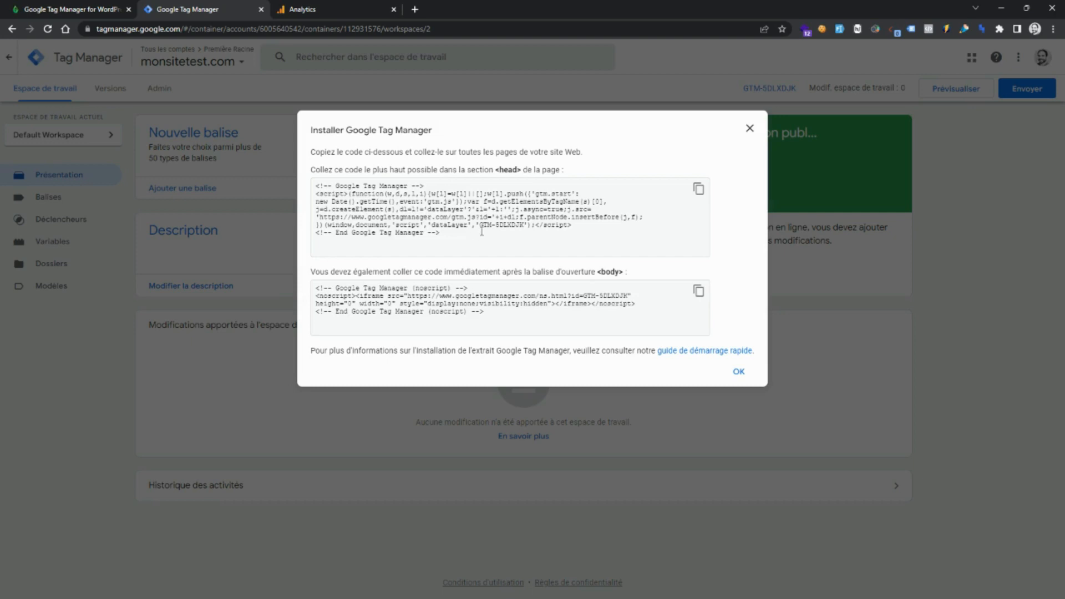
Select the container ID in the head installation code and close the install dialog.
{"action": "left_click_drag", "start_coordinate": [480, 225], "coordinate": [523, 226]}
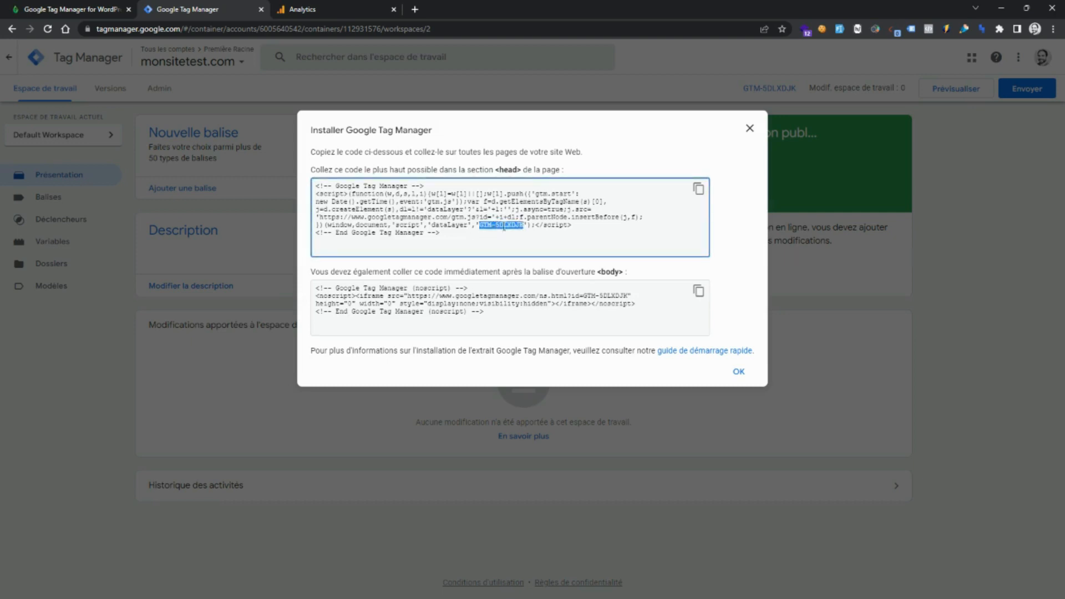
{"action": "left_click", "coordinate": [750, 128]}
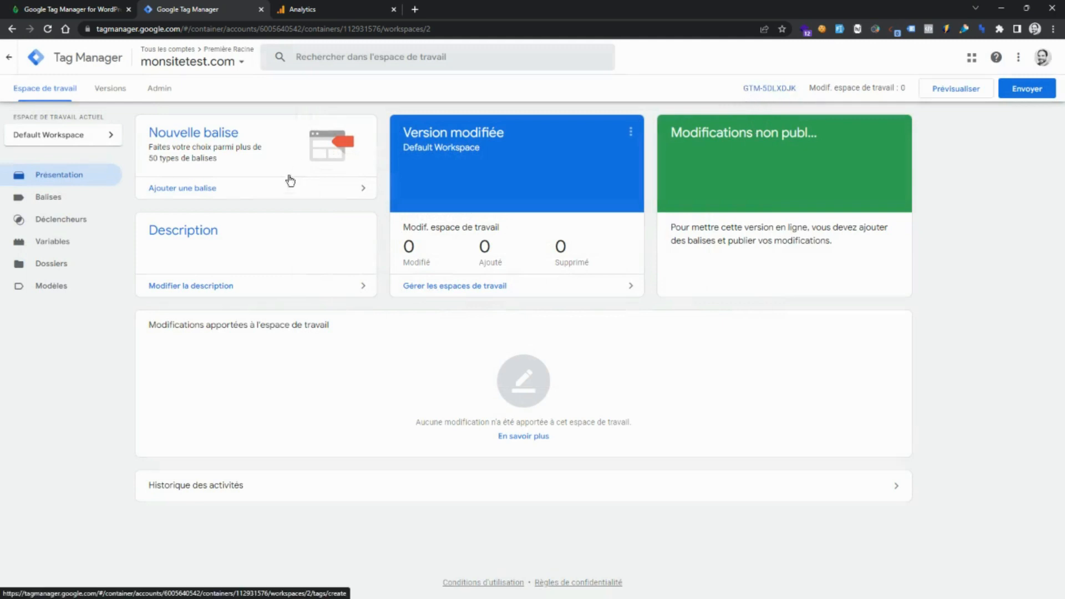
Reopen the Install Google Tag Manager code from the container admin, select the container ID, and close it.
{"action": "left_click", "coordinate": [164, 91]}
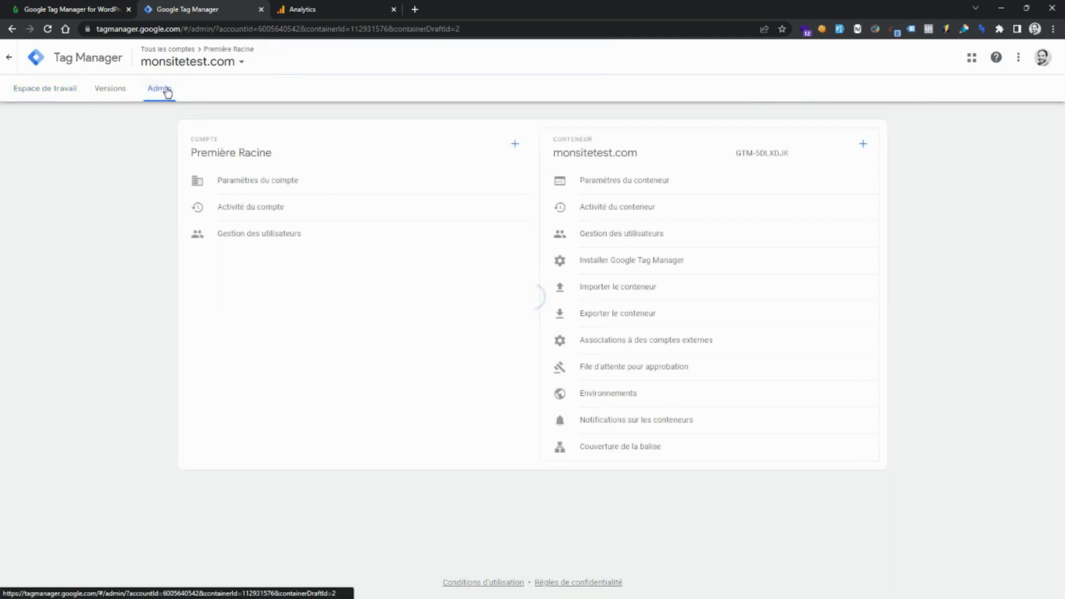
{"action": "left_click", "coordinate": [654, 268]}
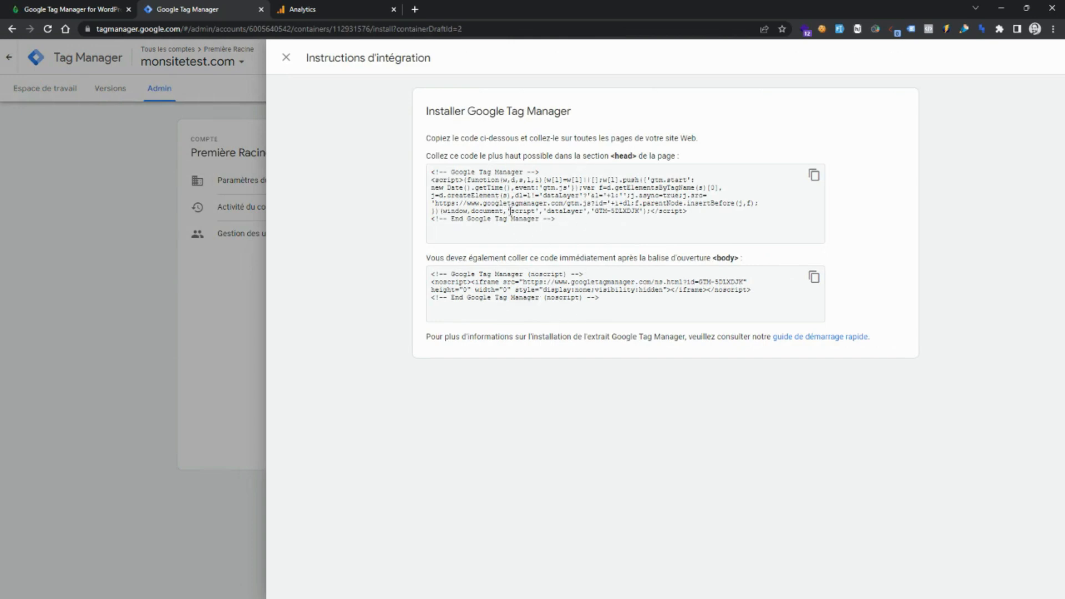
{"action": "left_click_drag", "start_coordinate": [562, 223], "coordinate": [400, 174]}
{"action": "left_click", "coordinate": [547, 304]}
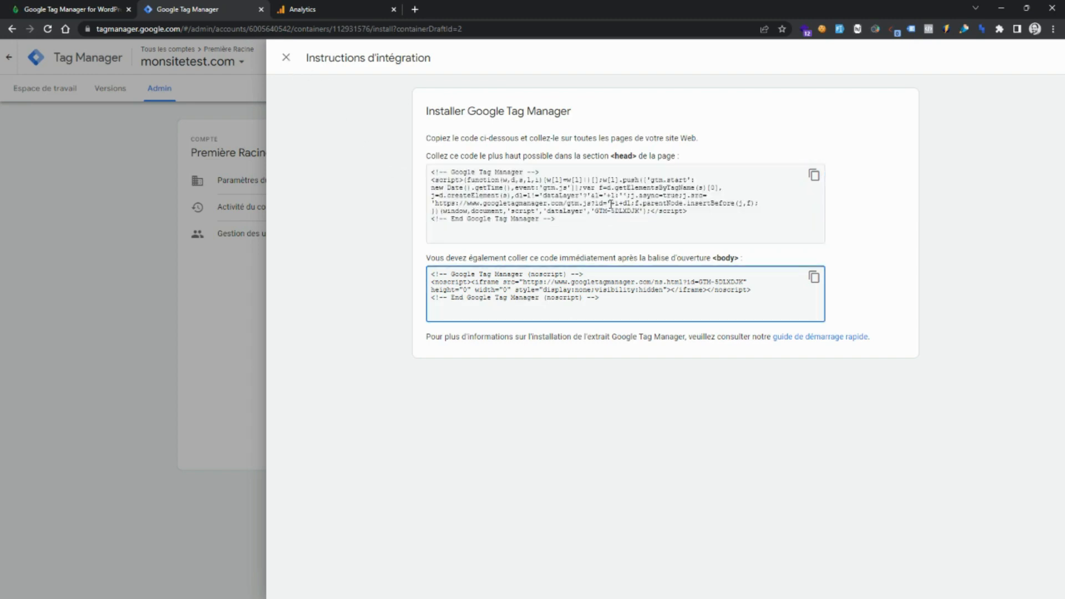
{"action": "left_click_drag", "start_coordinate": [595, 211], "coordinate": [639, 213]}
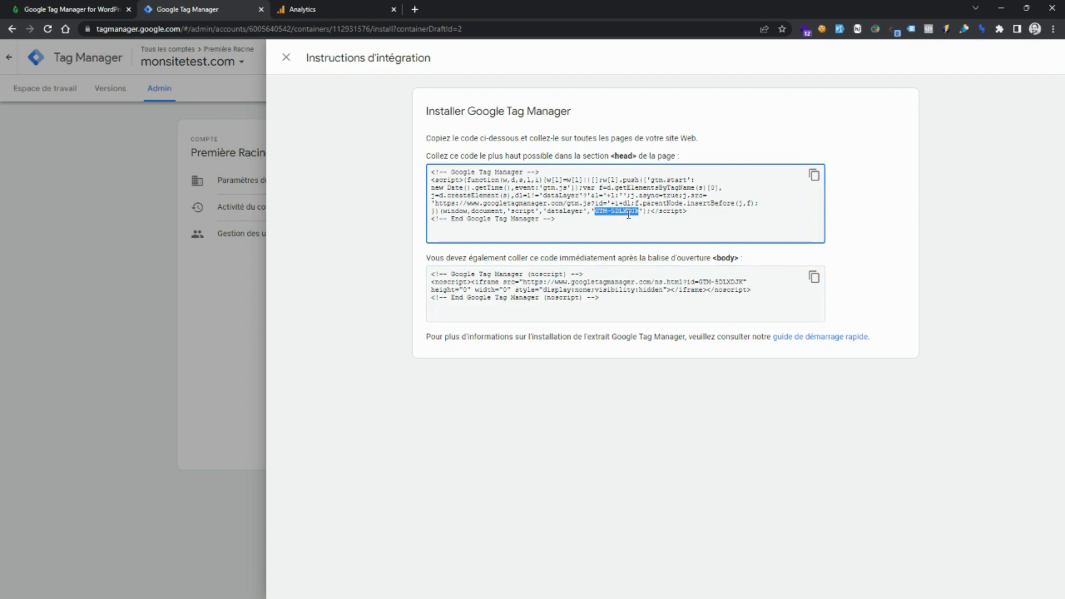
{"action": "left_click", "coordinate": [286, 57]}
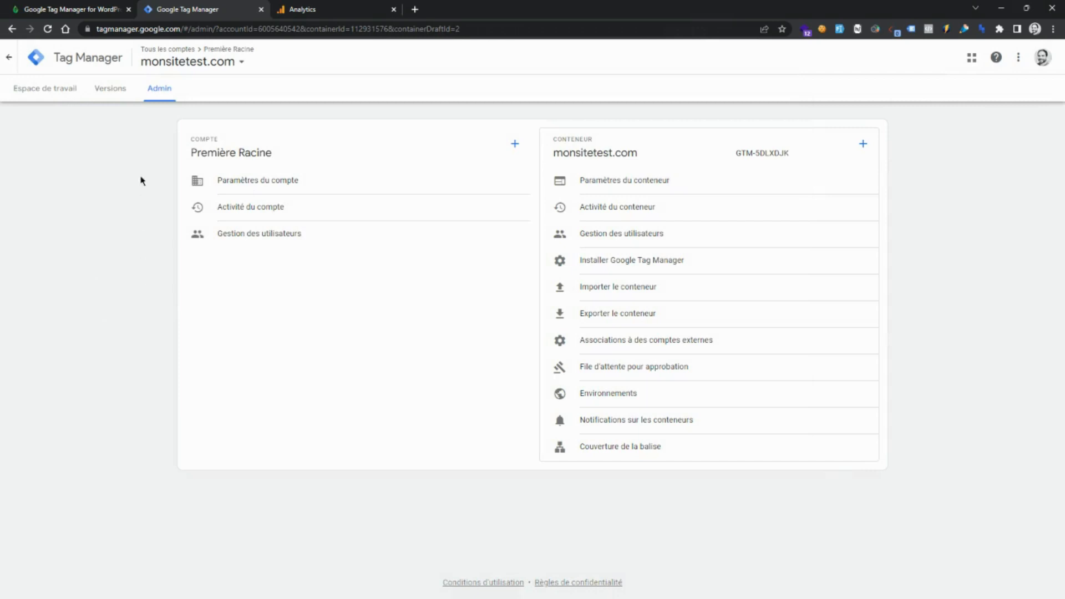
Switch to the WordPress Google Tag Manager options and select the existing Google Tag Manager ID value.
{"action": "left_click", "coordinate": [83, 7]}
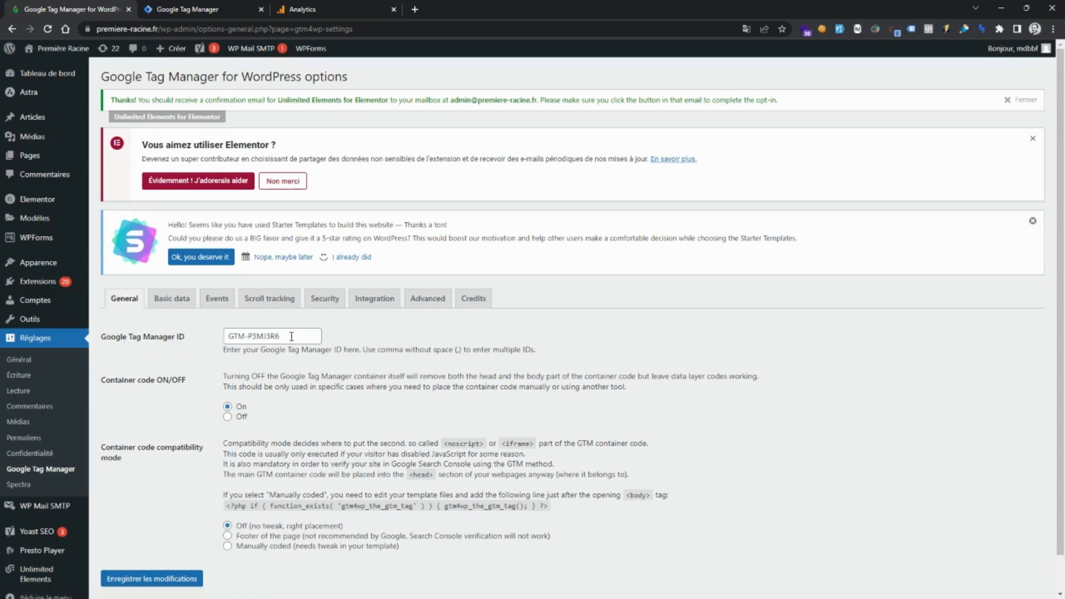
{"action": "left_click_drag", "start_coordinate": [291, 336], "coordinate": [222, 339]}
{"action": "left_click", "coordinate": [253, 335]}
{"action": "left_click", "coordinate": [194, 8]}
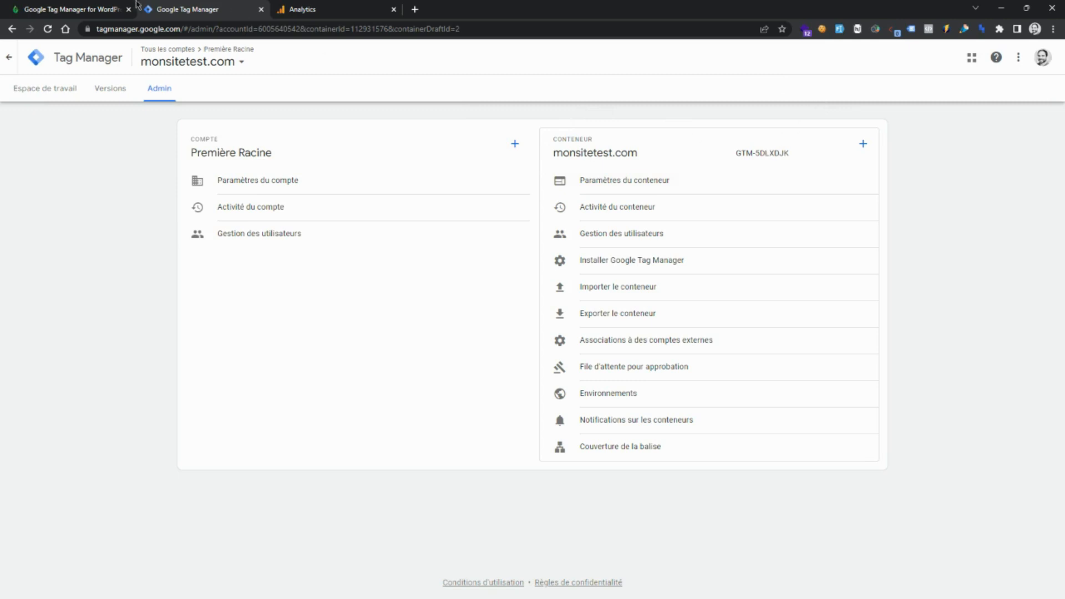
{"action": "left_click", "coordinate": [89, 8]}
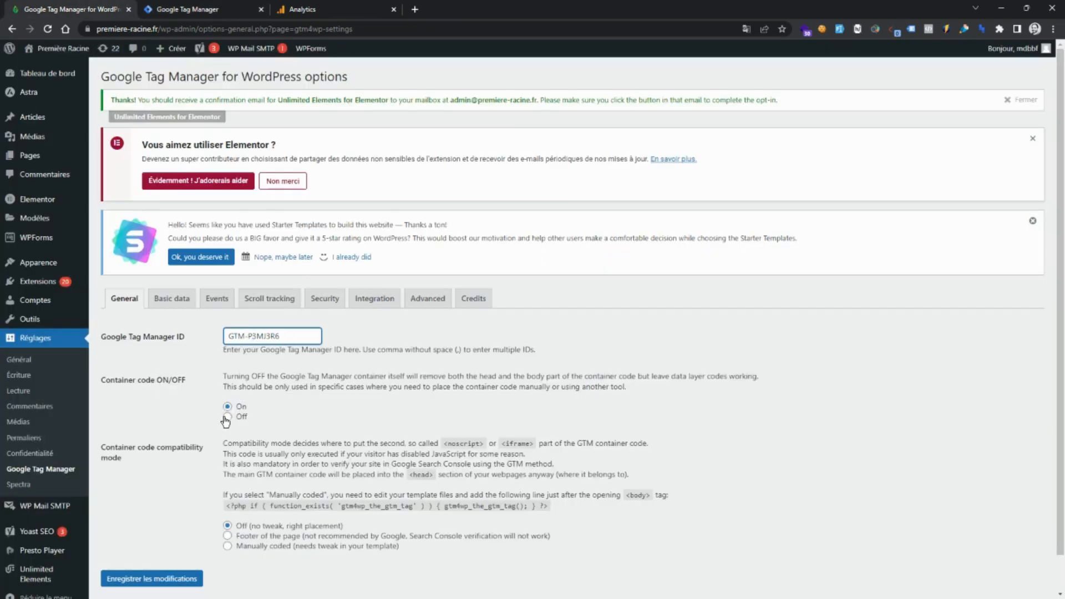
{"action": "left_click", "coordinate": [160, 412]}
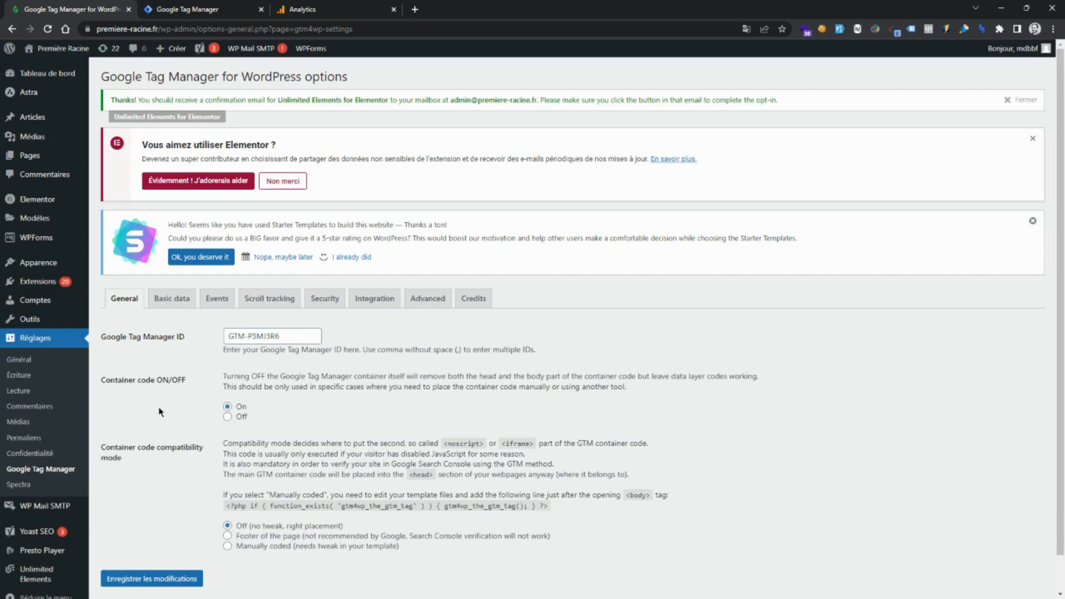
Launch Tag Manager preview mode and connect Tag Assistant to the premiere-racine.fr site.
{"action": "scroll", "coordinate": [159, 412], "scroll_direction": "down", "scroll_amount": 1}
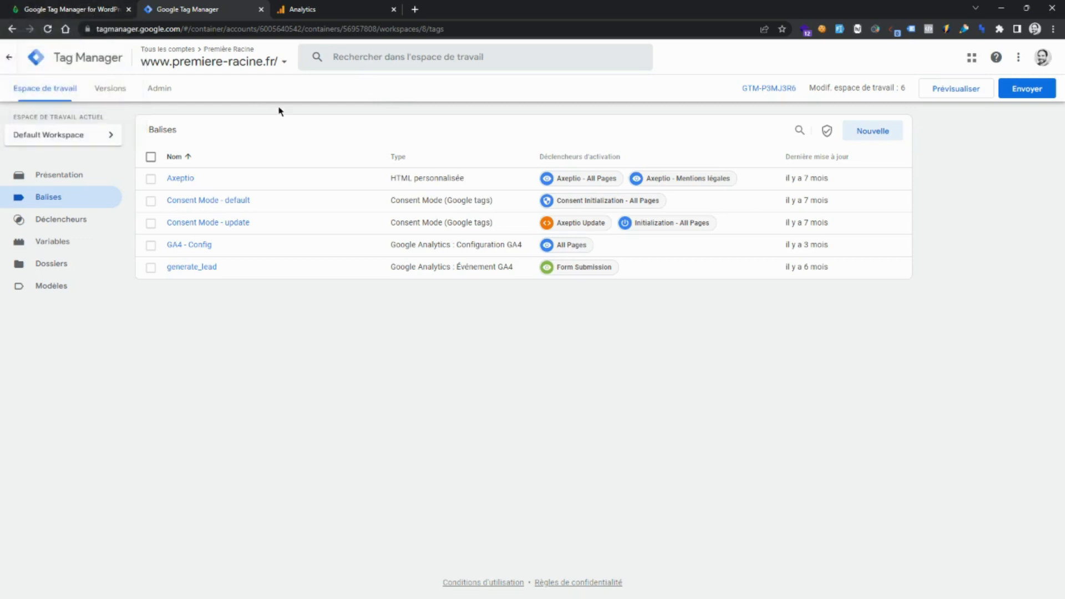
{"action": "left_click", "coordinate": [949, 92]}
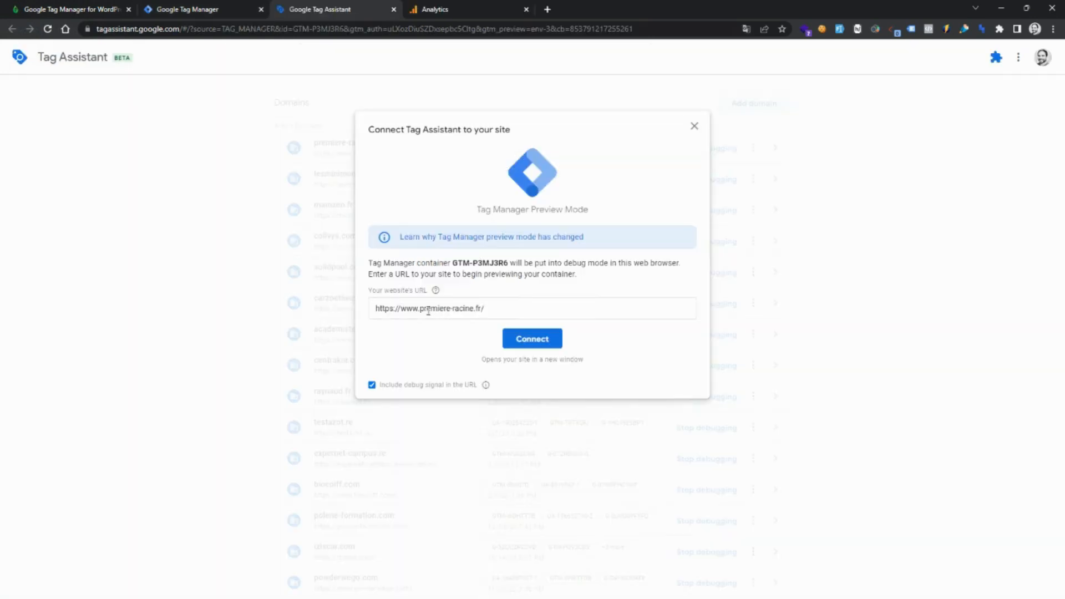
{"action": "left_click", "coordinate": [536, 340]}
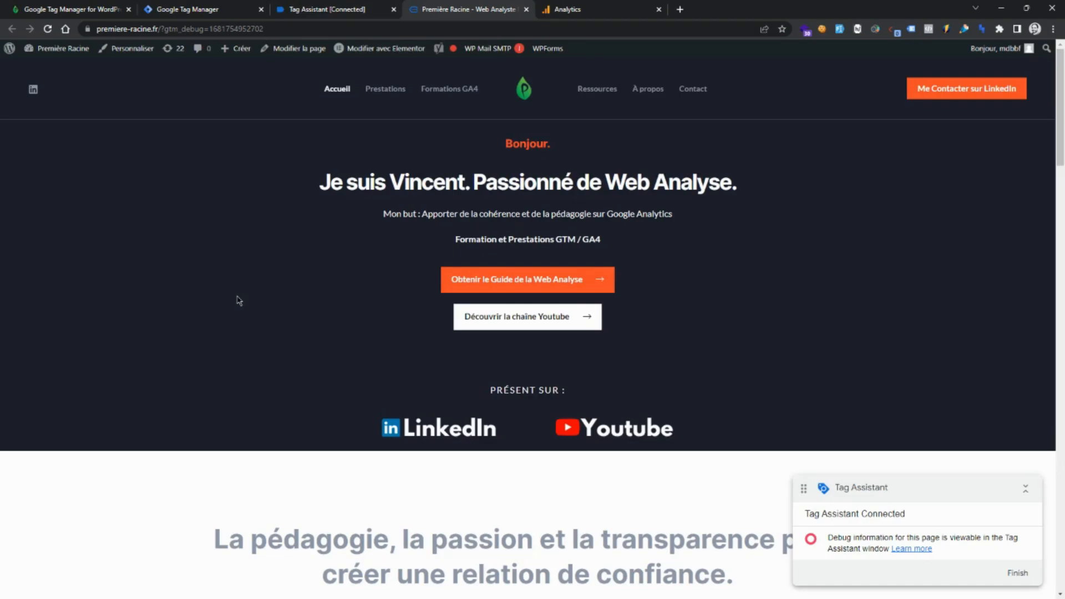
{"action": "scroll", "coordinate": [238, 297], "scroll_direction": "down", "scroll_amount": 8}
{"action": "scroll", "coordinate": [222, 250], "scroll_direction": "up", "scroll_amount": 9}
{"action": "left_click", "coordinate": [328, 8]}
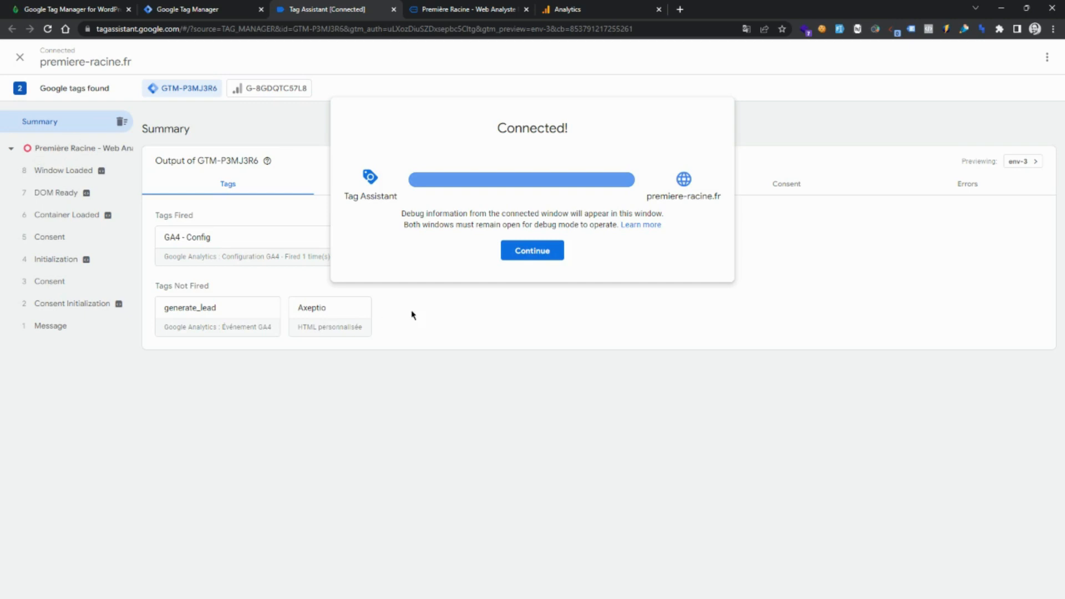
{"action": "left_click", "coordinate": [527, 251]}
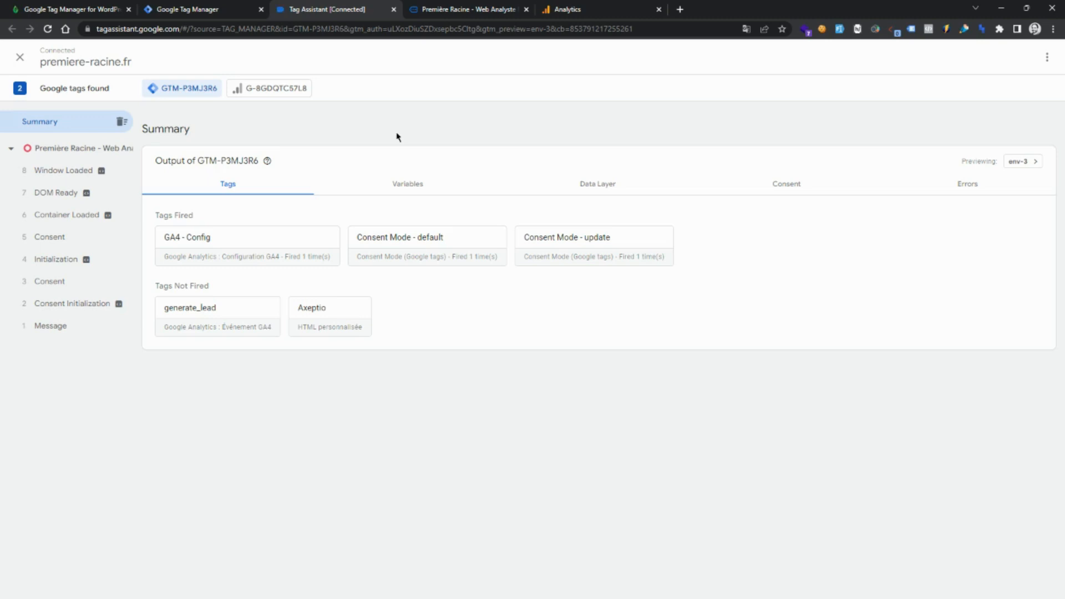
Copy the measurement ID G-RF86CVCELT from the GA4 web stream details.
{"action": "left_click", "coordinate": [586, 10]}
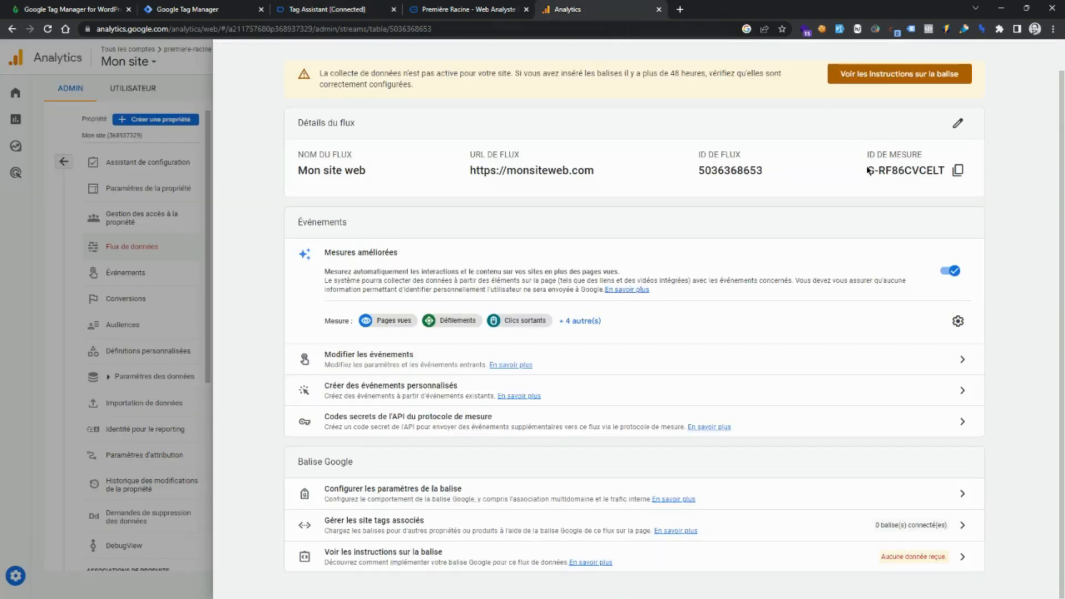
{"action": "left_click_drag", "start_coordinate": [868, 172], "coordinate": [955, 171]}
{"action": "left_click", "coordinate": [957, 171]}
{"action": "left_click", "coordinate": [958, 170]}
{"action": "left_click", "coordinate": [197, 7]}
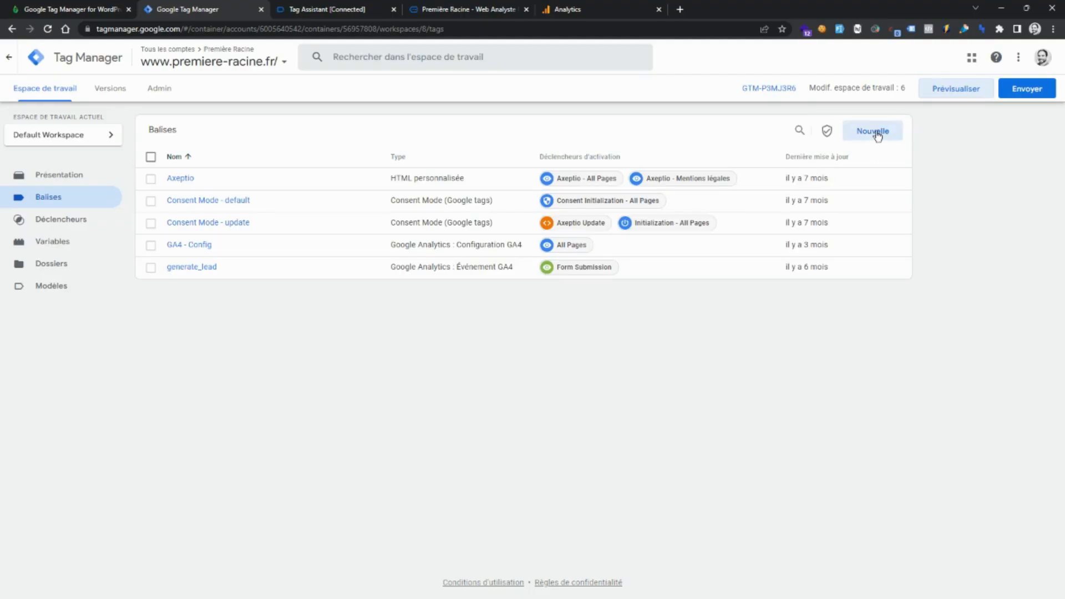
Create a new Google Analytics: Configuration GA4 tag and paste the measurement ID G-RF86CVCELT.
{"action": "left_click", "coordinate": [876, 133]}
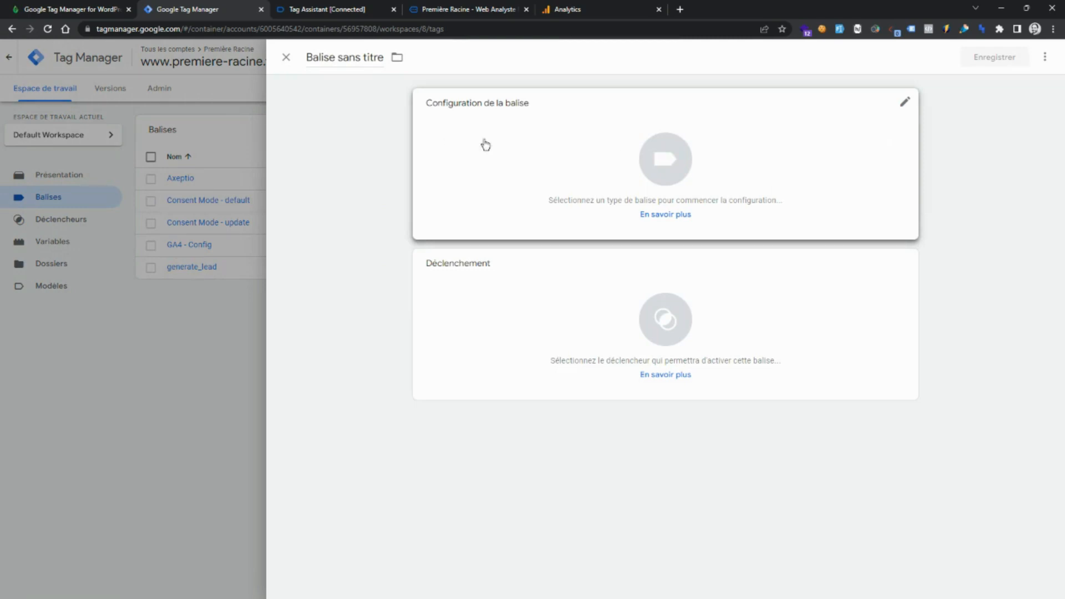
{"action": "left_click", "coordinate": [673, 155]}
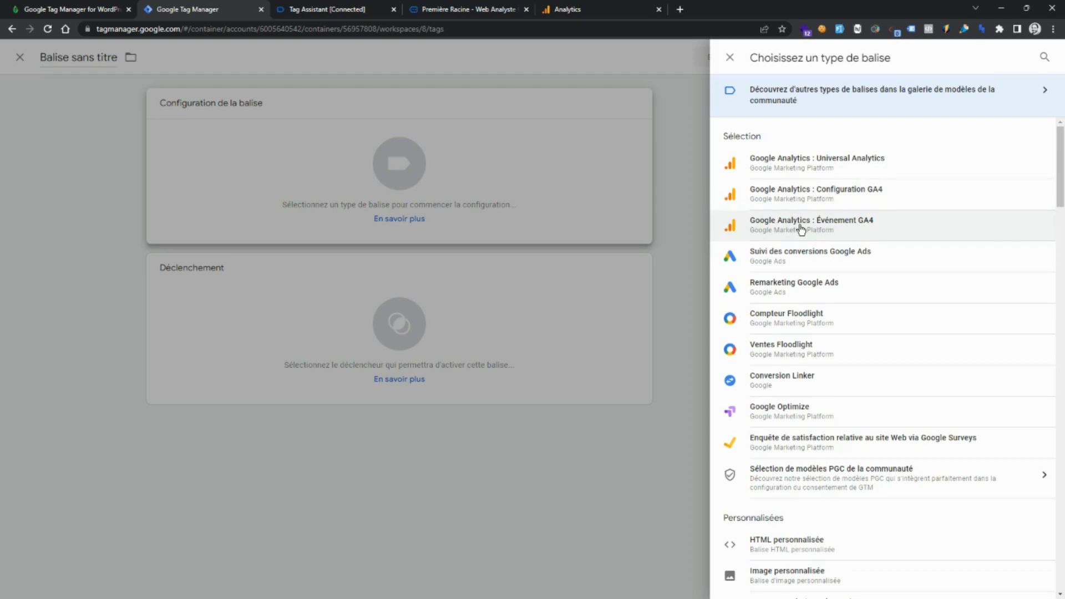
{"action": "left_click", "coordinate": [788, 194]}
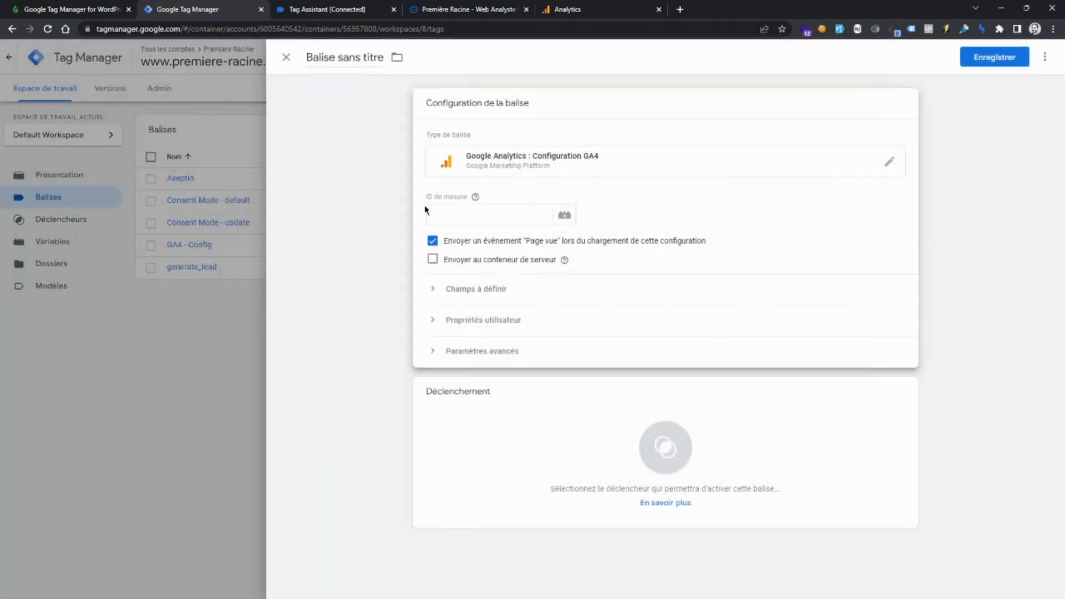
{"action": "left_click", "coordinate": [444, 214]}
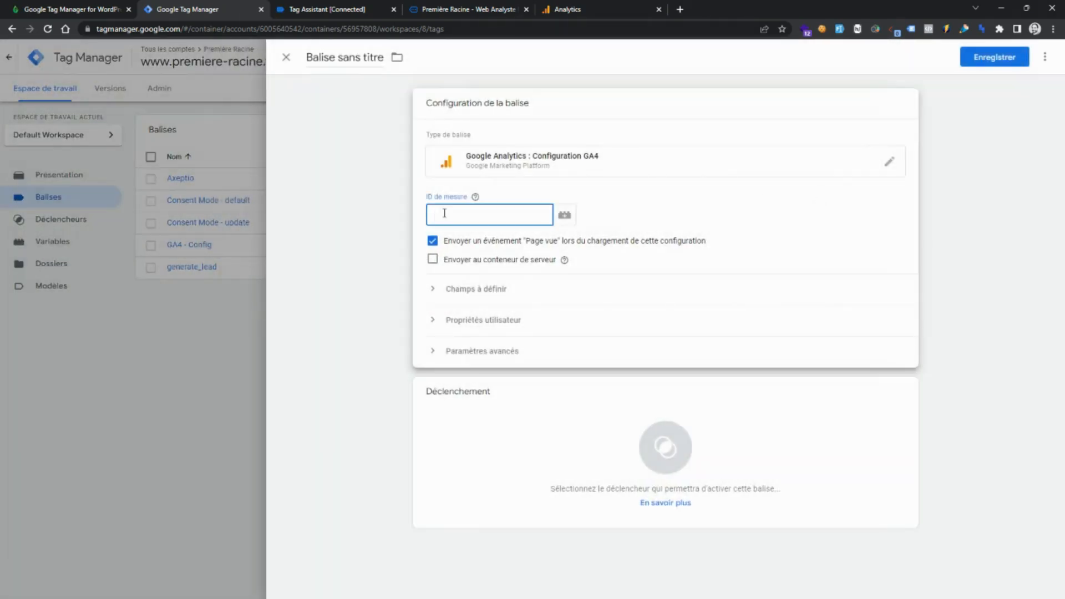
{"action": "key", "text": "ctrl+v"}
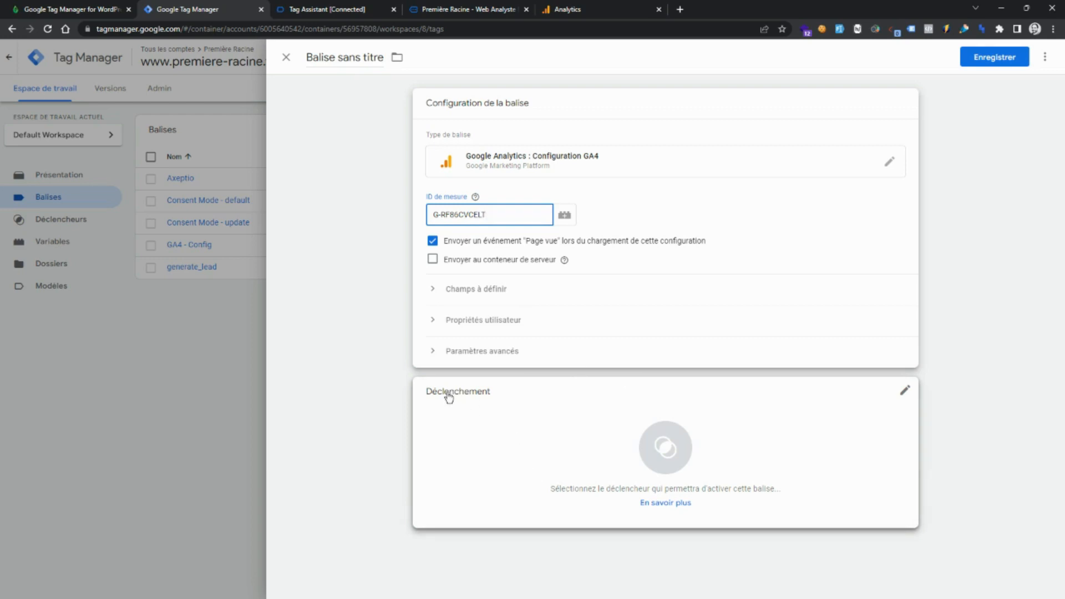
Add a new Page View trigger firing on all page views, name it All Pages, and save it.
{"action": "left_click", "coordinate": [675, 455]}
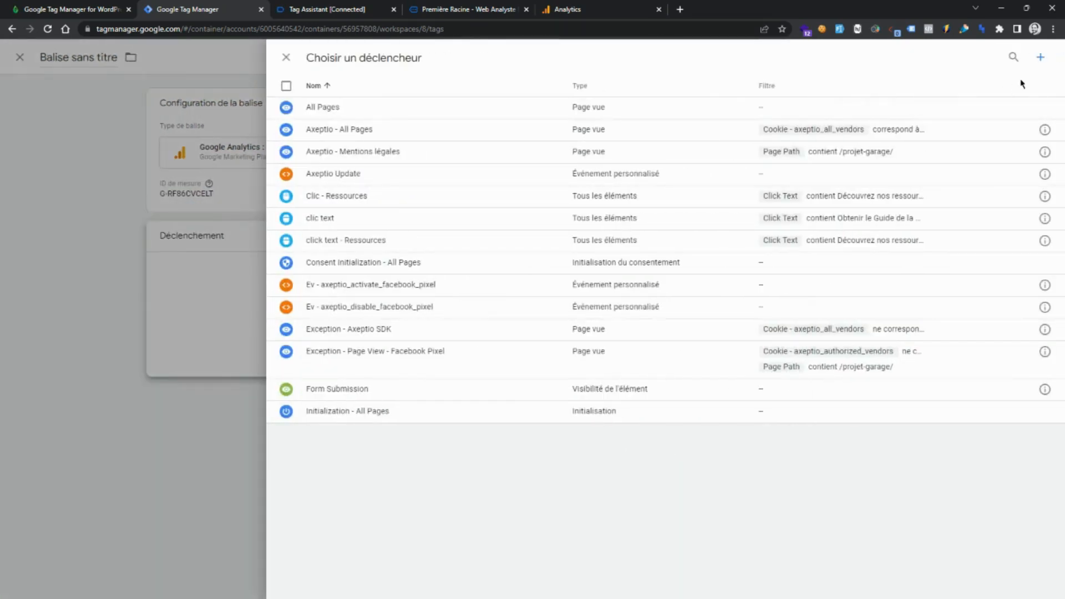
{"action": "left_click", "coordinate": [1042, 58]}
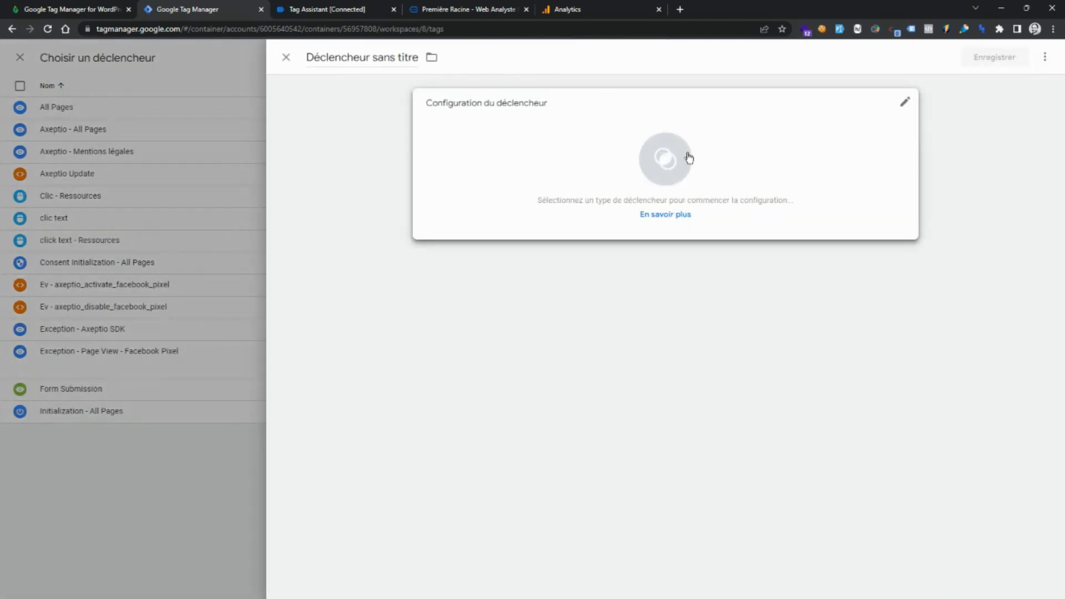
{"action": "left_click", "coordinate": [674, 170]}
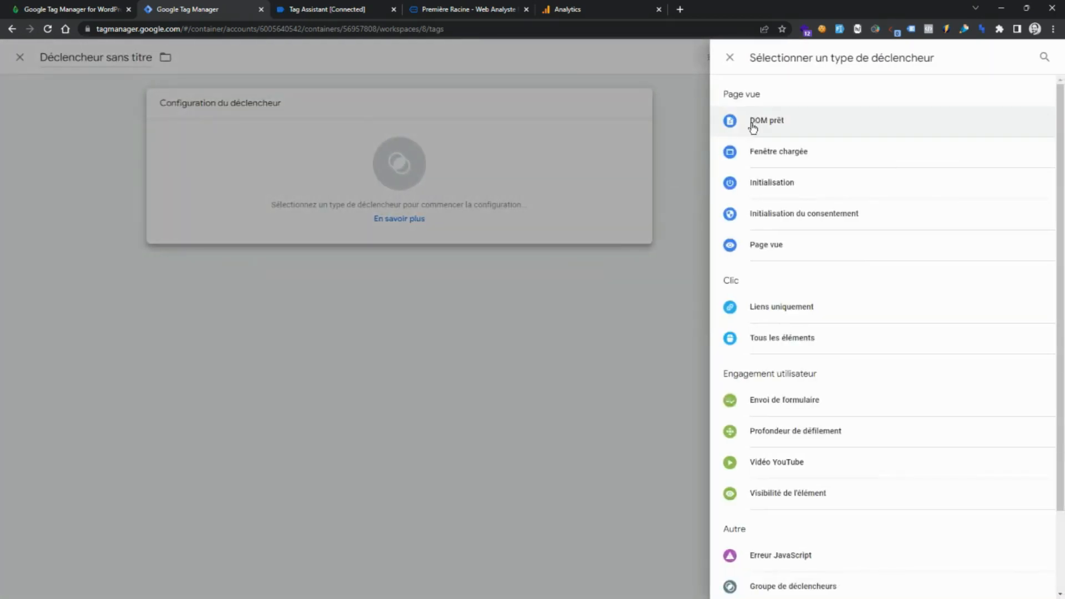
{"action": "scroll", "coordinate": [730, 281], "scroll_direction": "down", "scroll_amount": 2}
{"action": "scroll", "coordinate": [729, 281], "scroll_direction": "up", "scroll_amount": 2}
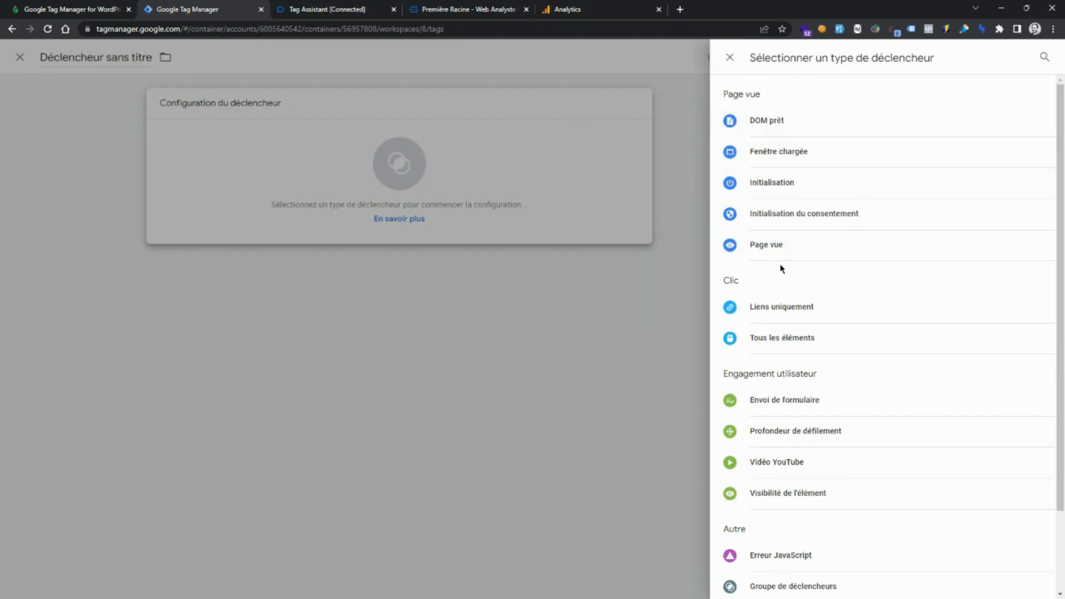
{"action": "scroll", "coordinate": [782, 268], "scroll_direction": "down", "scroll_amount": 2}
{"action": "scroll", "coordinate": [782, 269], "scroll_direction": "up", "scroll_amount": 2}
{"action": "left_click", "coordinate": [762, 247]}
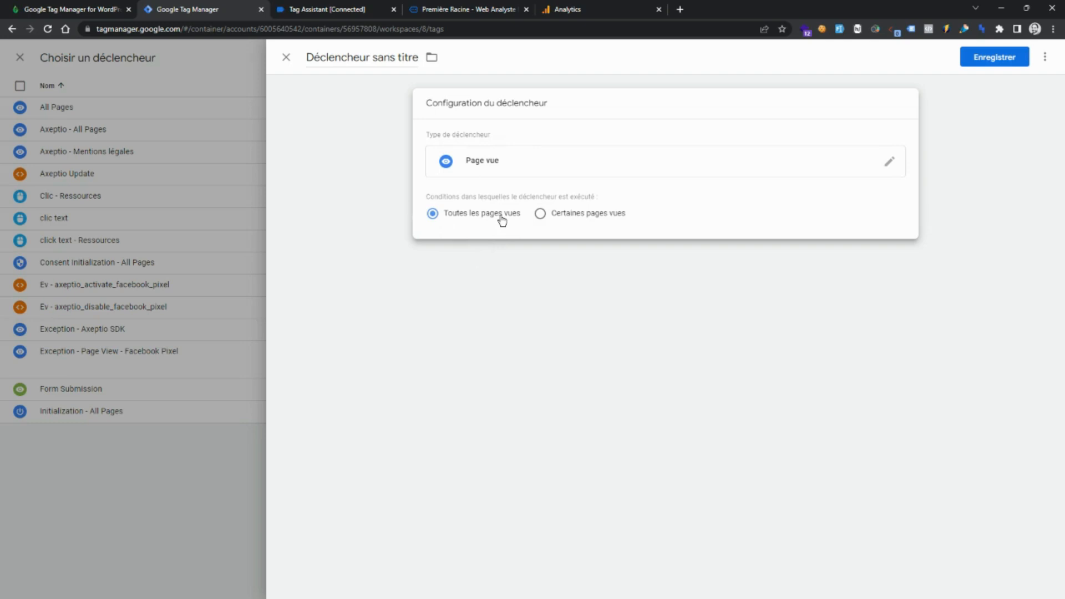
{"action": "left_click", "coordinate": [495, 84]}
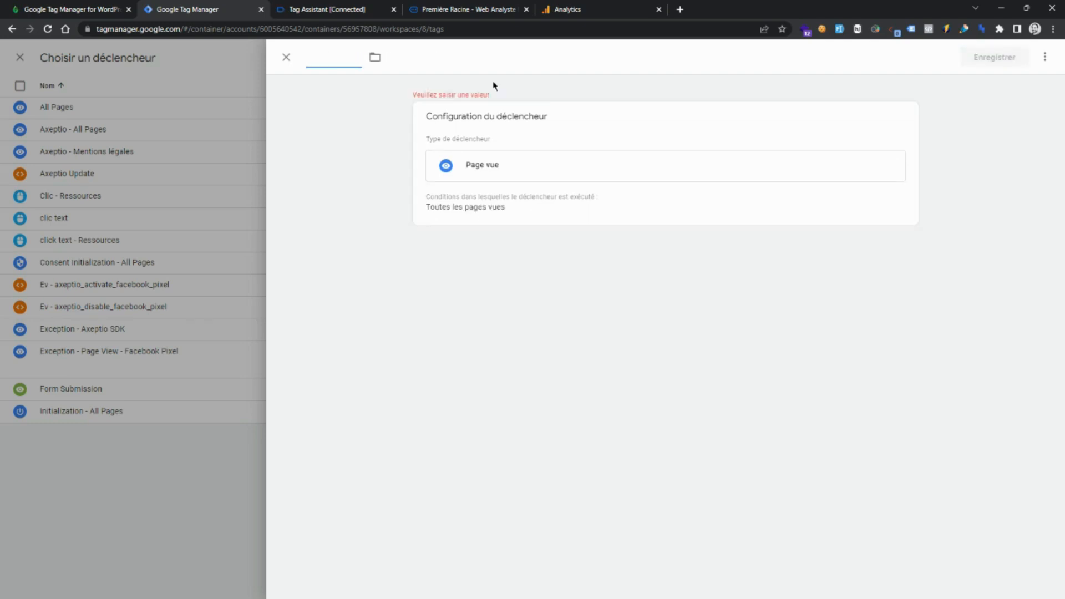
{"action": "type", "text": "All Pages"}
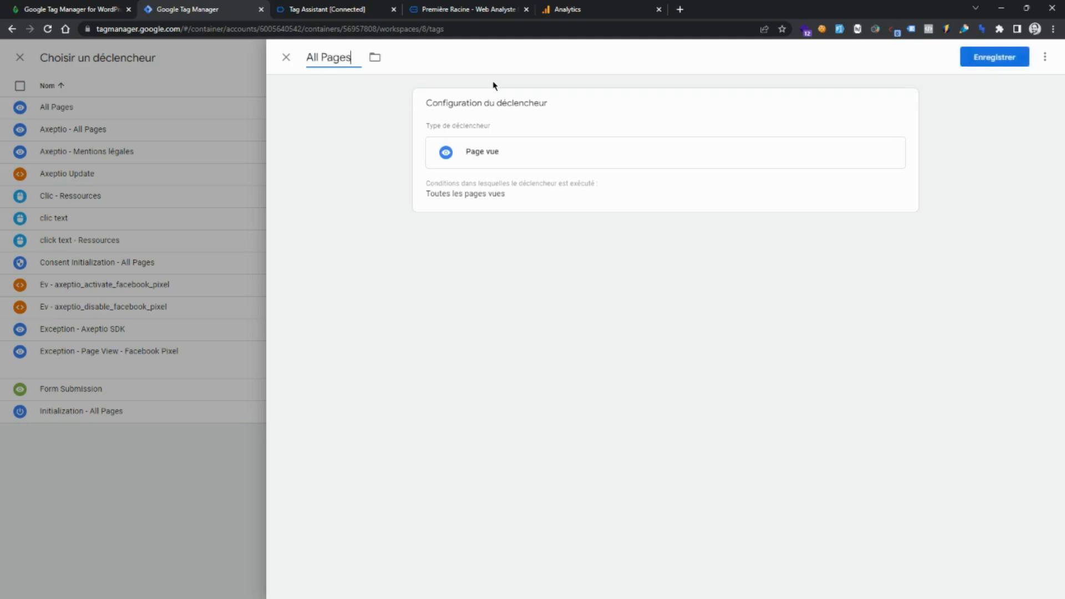
{"action": "left_click", "coordinate": [977, 58]}
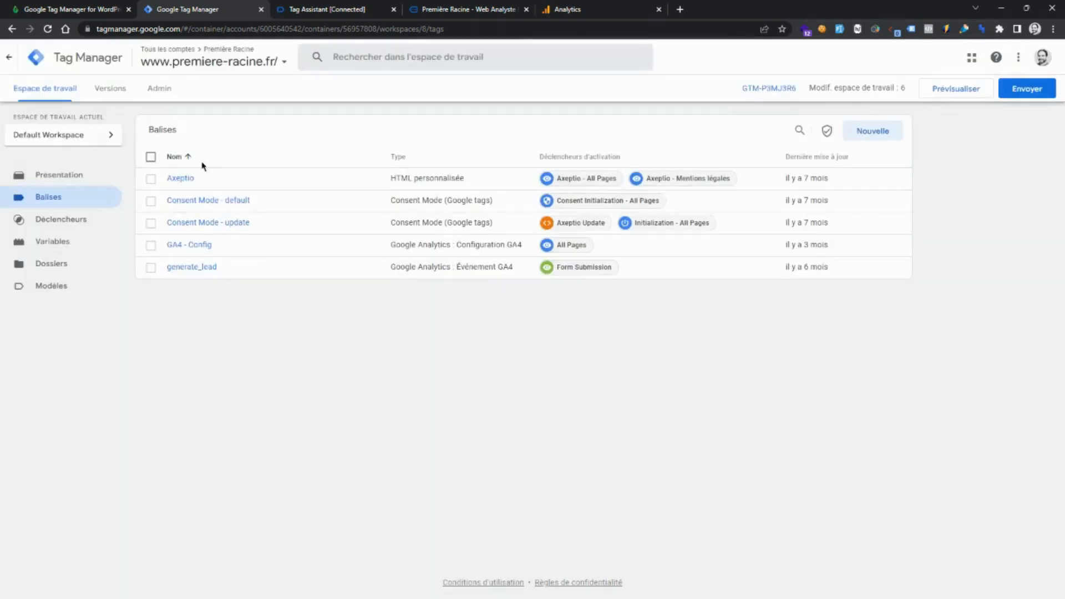
Inspect the existing GA4 - Config tag, close it, and relaunch preview mode.
{"action": "left_click", "coordinate": [193, 247]}
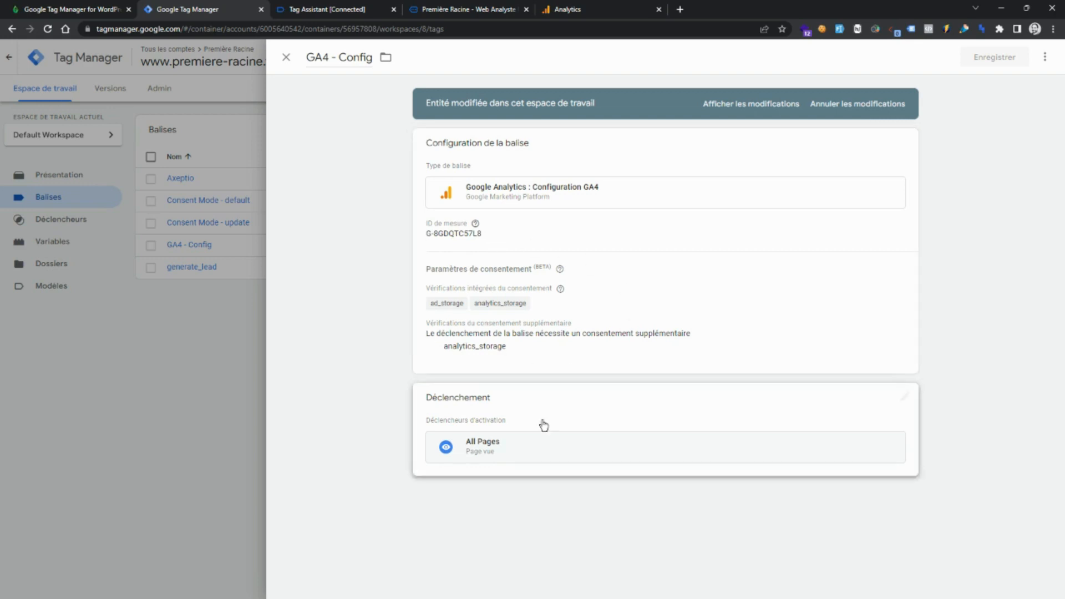
{"action": "left_click", "coordinate": [351, 218]}
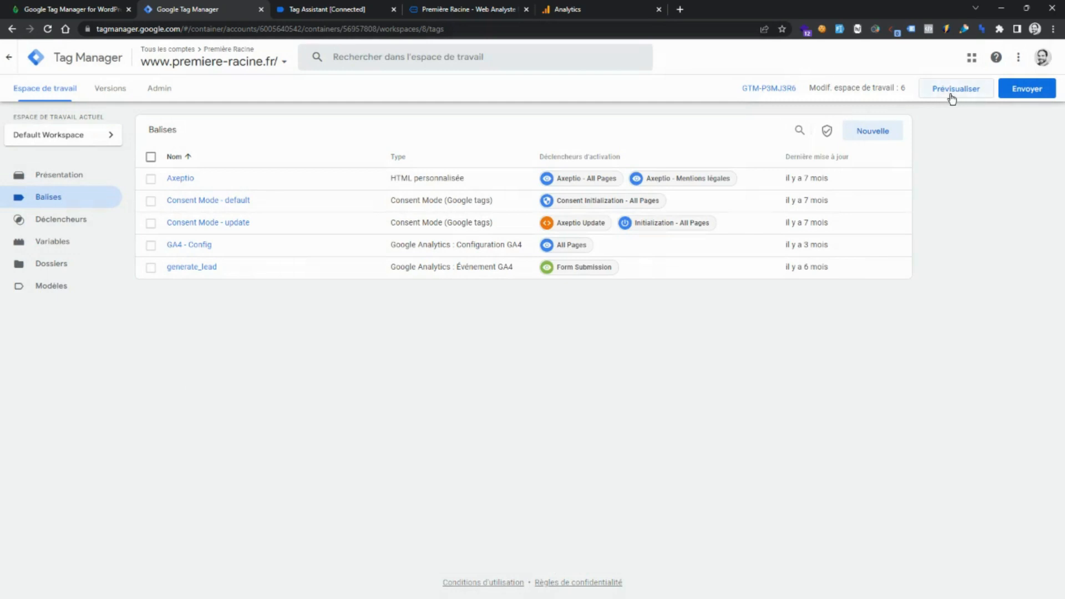
{"action": "left_click", "coordinate": [952, 98]}
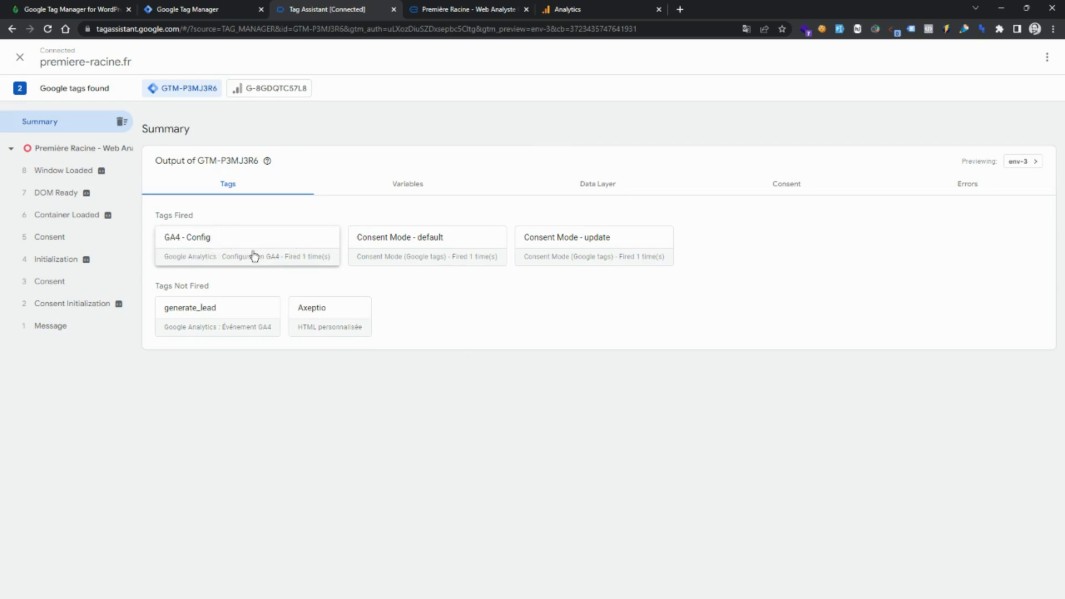
Open DebugView in the GA4 property admin and examine the incoming debug events timeline.
{"action": "left_click", "coordinate": [582, 16]}
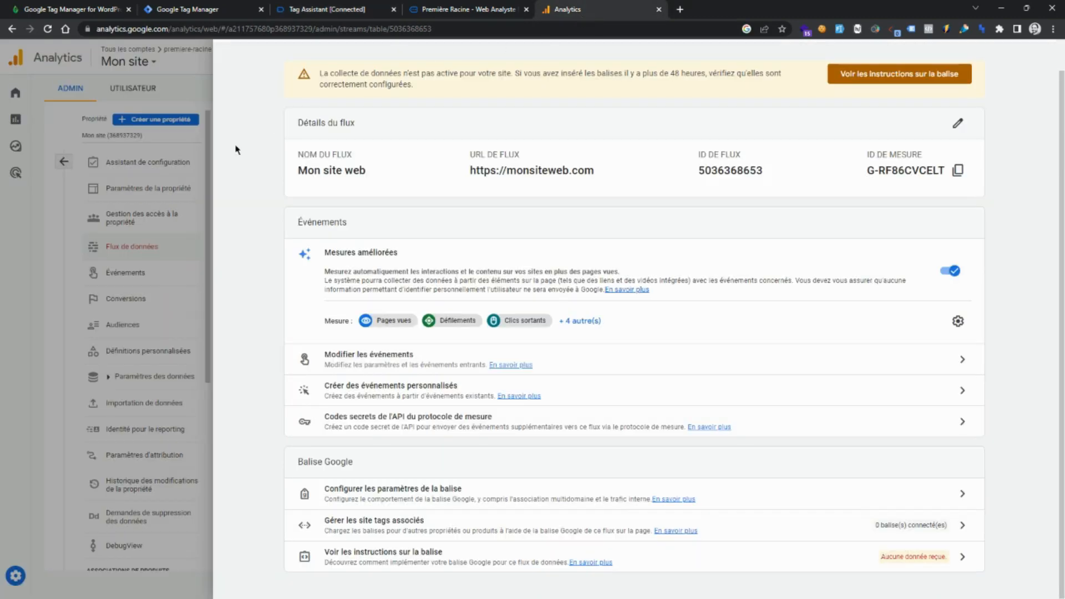
{"action": "left_click", "coordinate": [148, 234]}
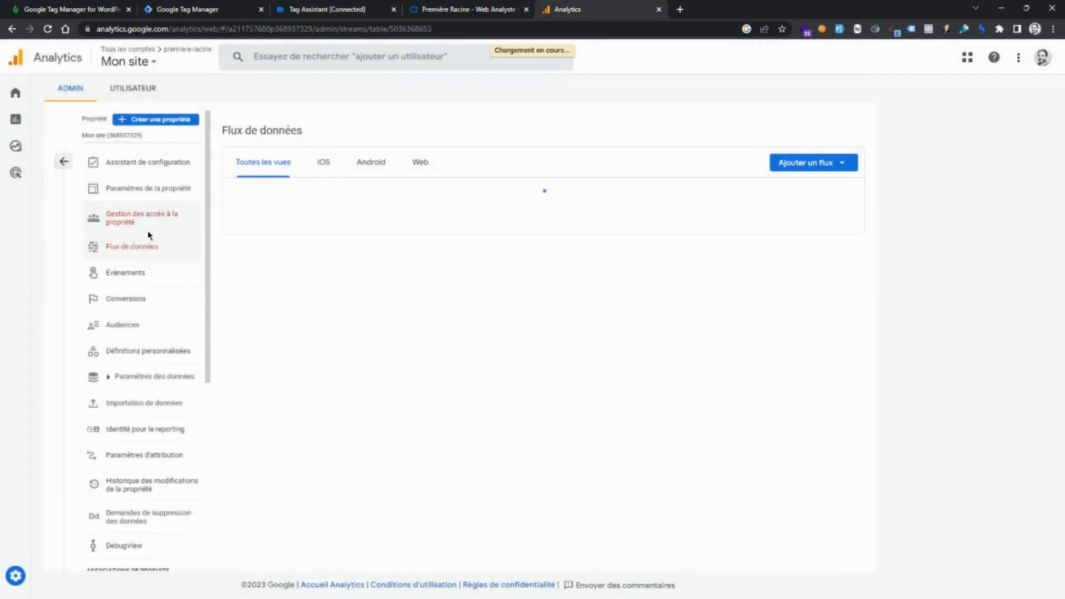
{"action": "left_click", "coordinate": [64, 162]}
{"action": "scroll", "coordinate": [433, 290], "scroll_direction": "down", "scroll_amount": 2}
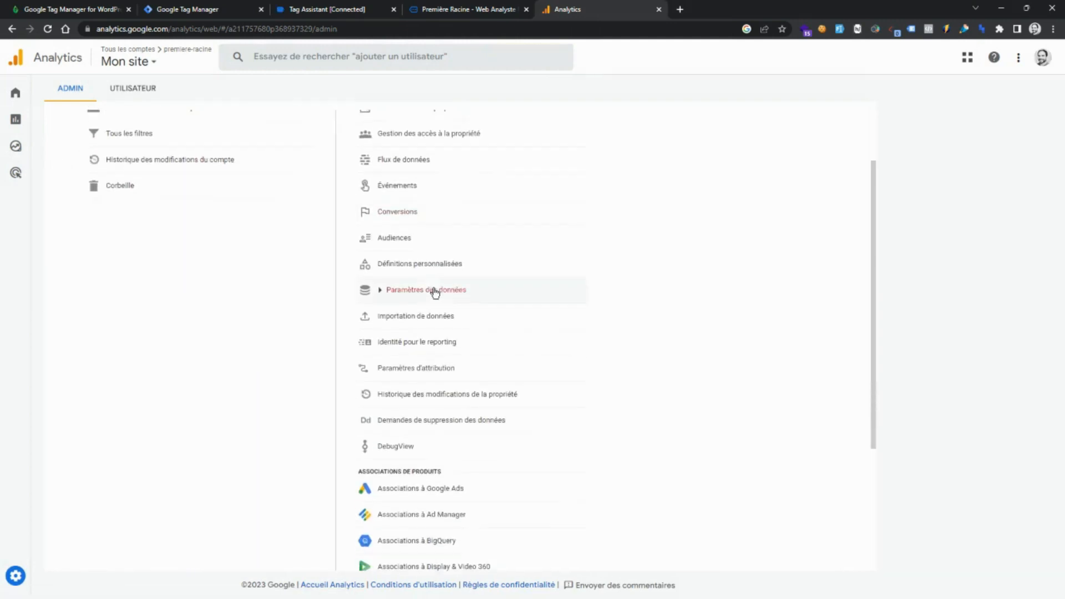
{"action": "left_click", "coordinate": [435, 453]}
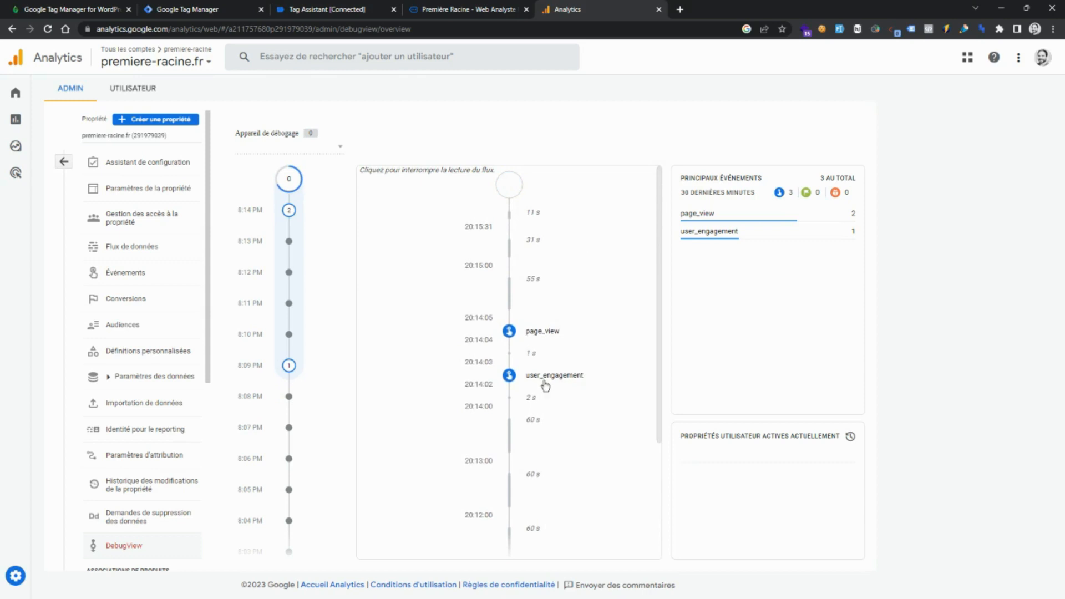
{"action": "scroll", "coordinate": [533, 381], "scroll_direction": "down", "scroll_amount": 2}
{"action": "scroll", "coordinate": [533, 380], "scroll_direction": "down", "scroll_amount": 1}
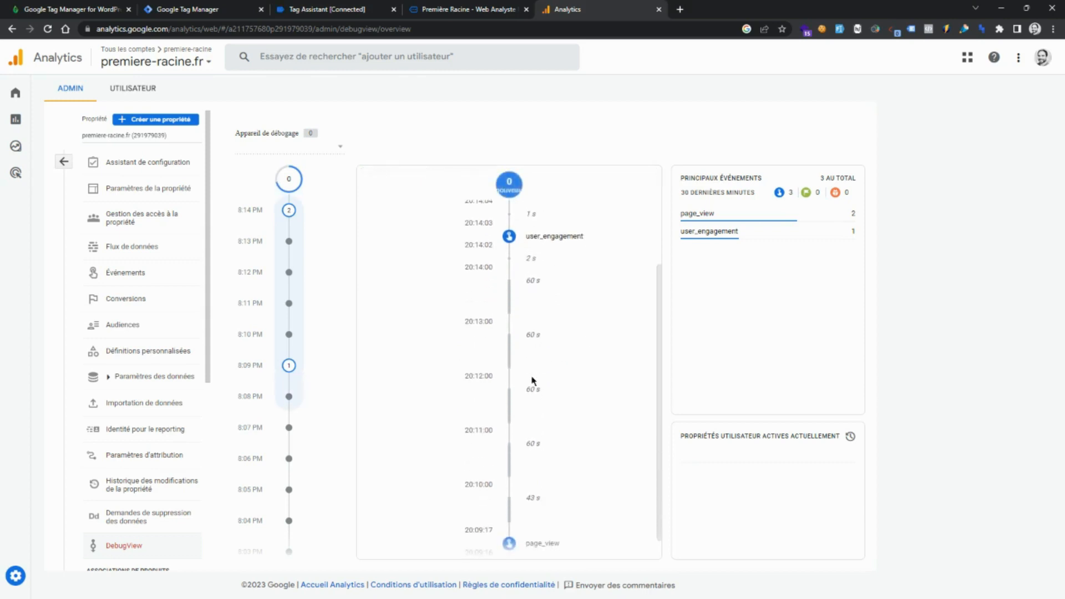
{"action": "scroll", "coordinate": [533, 380], "scroll_direction": "up", "scroll_amount": 2}
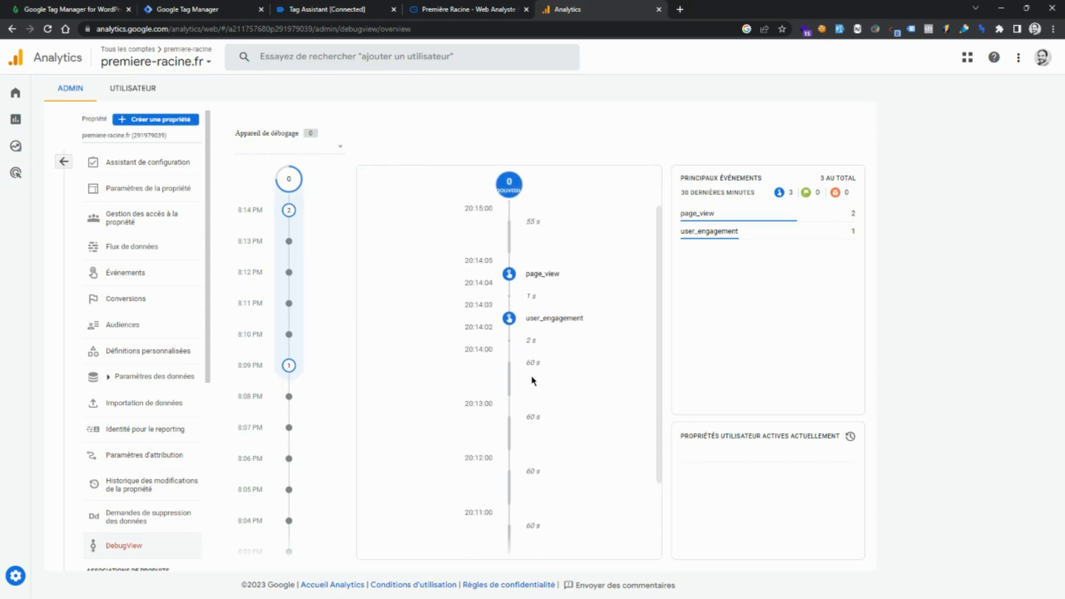